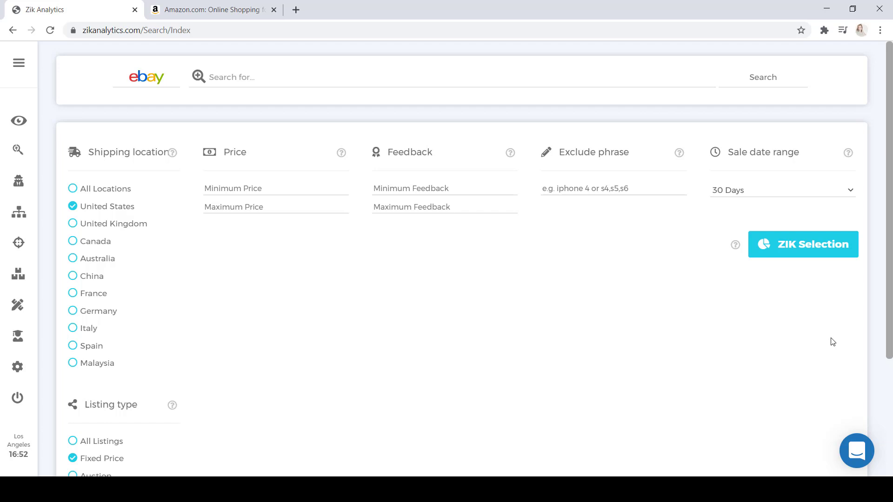
Review the search preferences in the account settings and the ZIK extension's options, and return to Product Research
{"action": "left_click", "coordinate": [18, 369]}
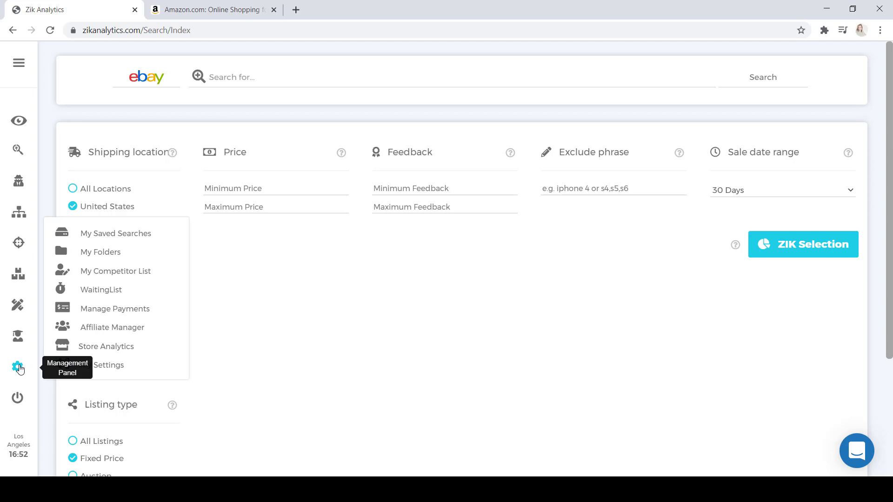
{"action": "left_click", "coordinate": [119, 371]}
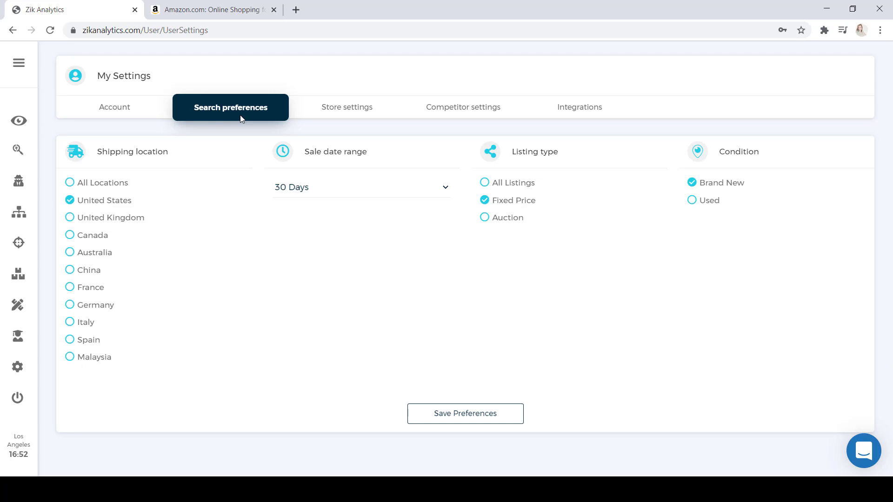
{"action": "left_click", "coordinate": [823, 30]}
{"action": "left_click", "coordinate": [725, 112]}
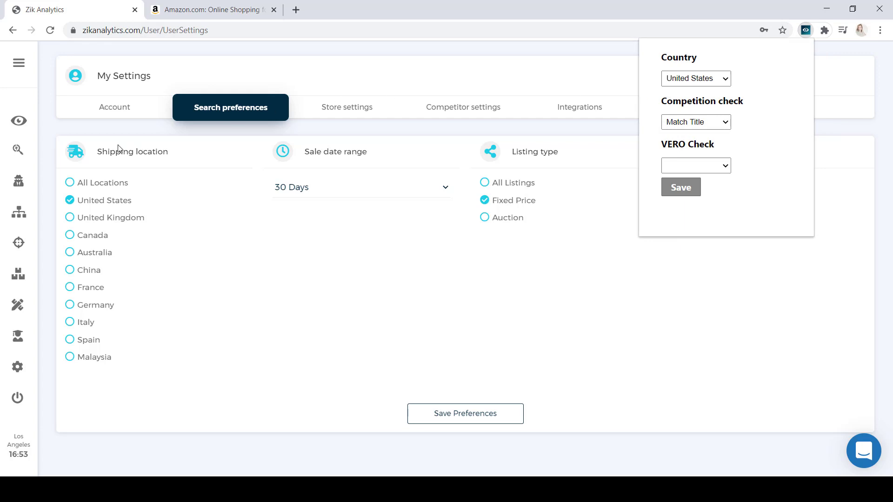
{"action": "left_click", "coordinate": [21, 157]}
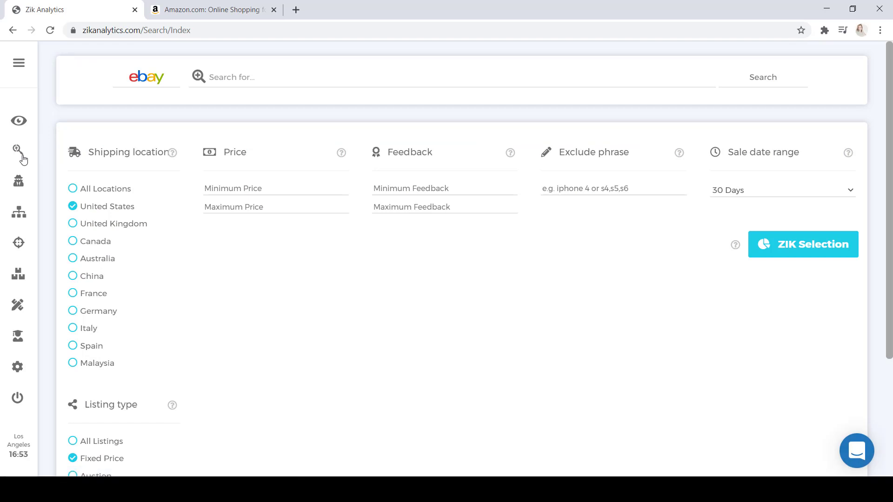
Switch to Amazon and browse the Tools & Home Improvement department without a search term
{"action": "left_click", "coordinate": [182, 9]}
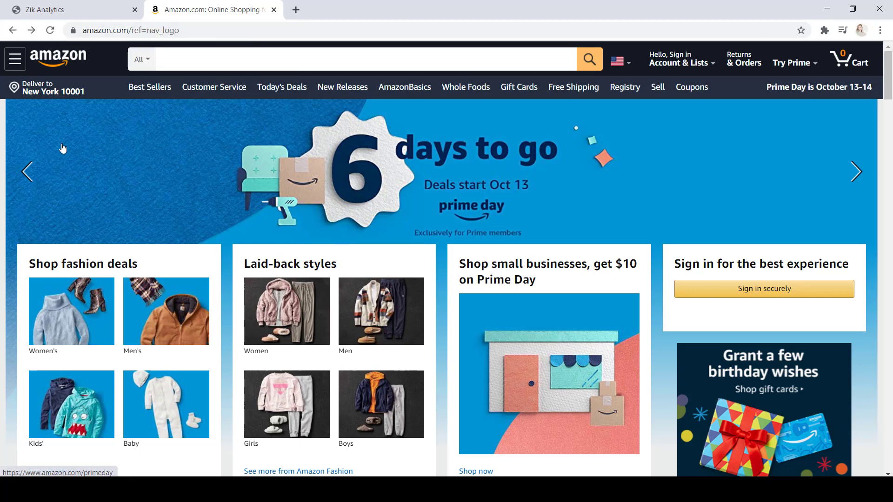
{"action": "left_click", "coordinate": [141, 59]}
{"action": "scroll", "coordinate": [154, 82], "scroll_direction": "up", "scroll_amount": 12}
{"action": "scroll", "coordinate": [171, 163], "scroll_direction": "down", "scroll_amount": 11}
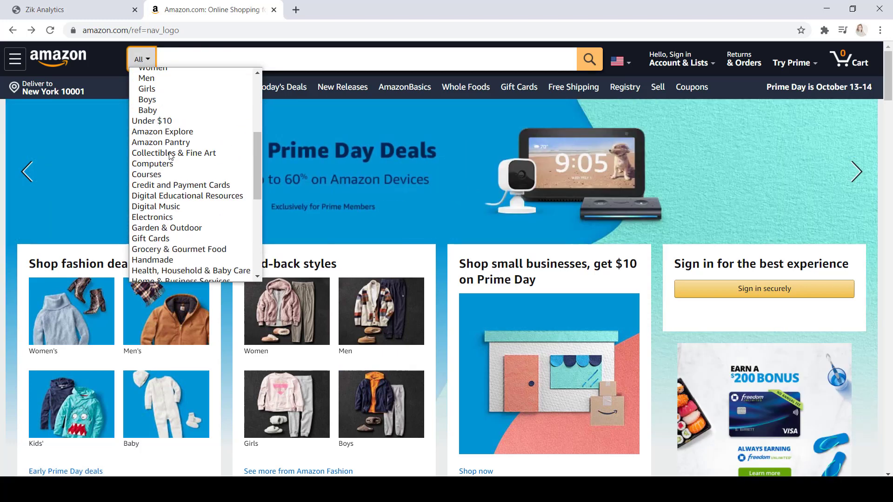
{"action": "scroll", "coordinate": [171, 162], "scroll_direction": "down", "scroll_amount": 2}
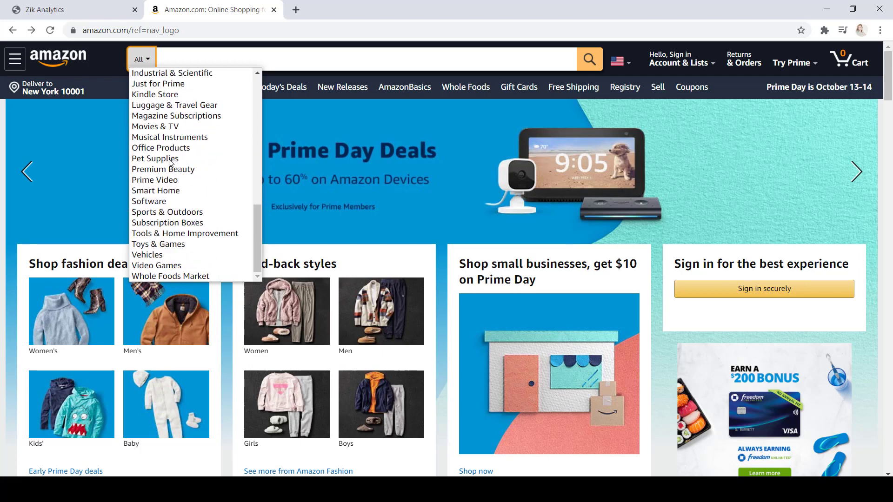
{"action": "left_click", "coordinate": [172, 233]}
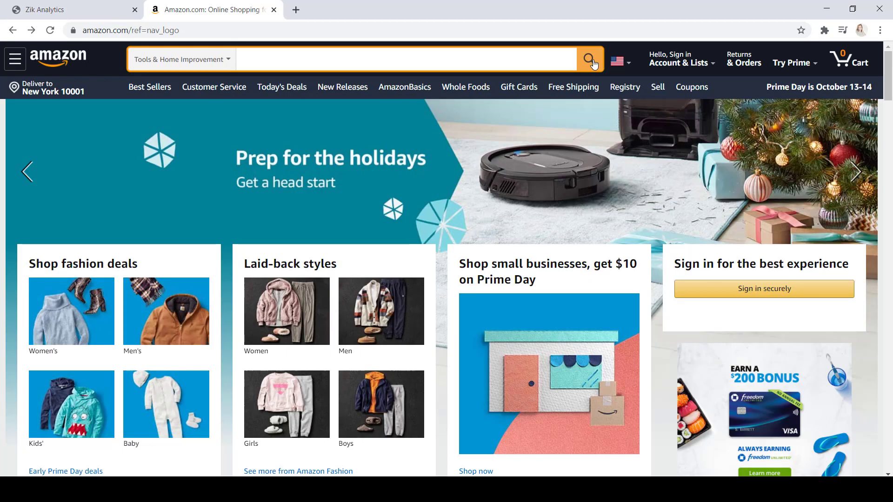
{"action": "left_click", "coordinate": [590, 61]}
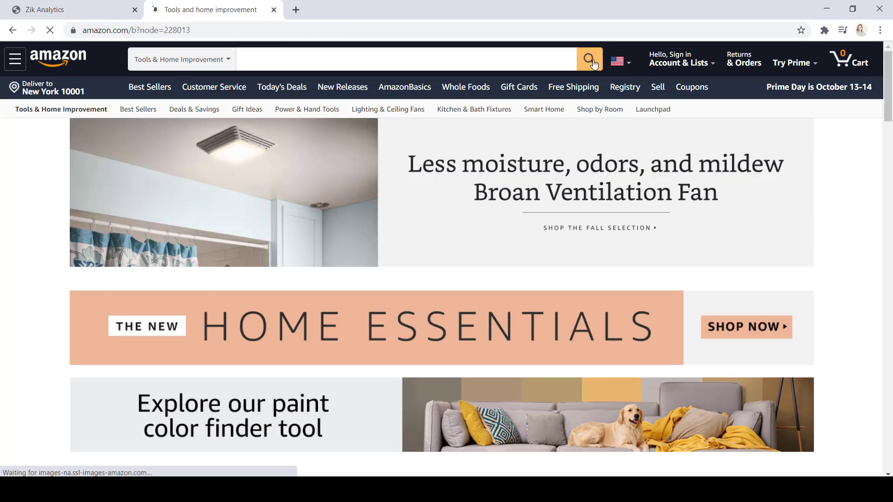
Open the Tool Organizers category from the Tools & Home Improvement page
{"action": "scroll", "coordinate": [603, 93], "scroll_direction": "down", "scroll_amount": 10}
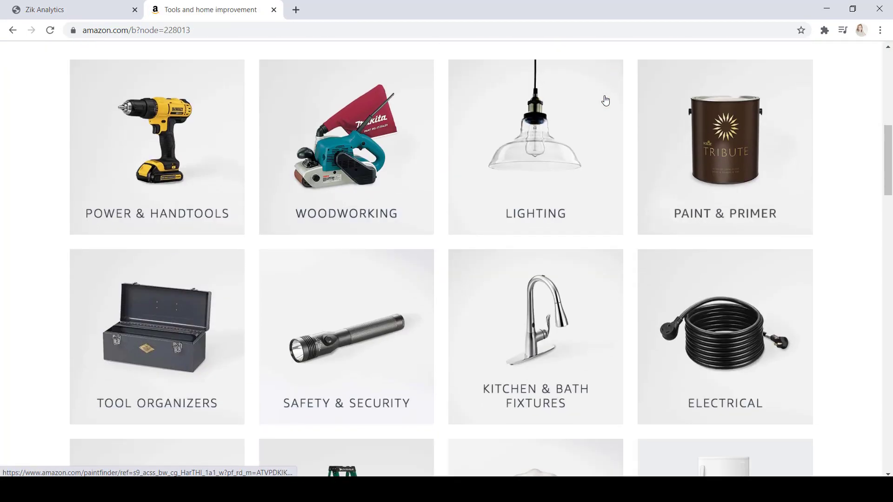
{"action": "scroll", "coordinate": [604, 100], "scroll_direction": "down", "scroll_amount": 3}
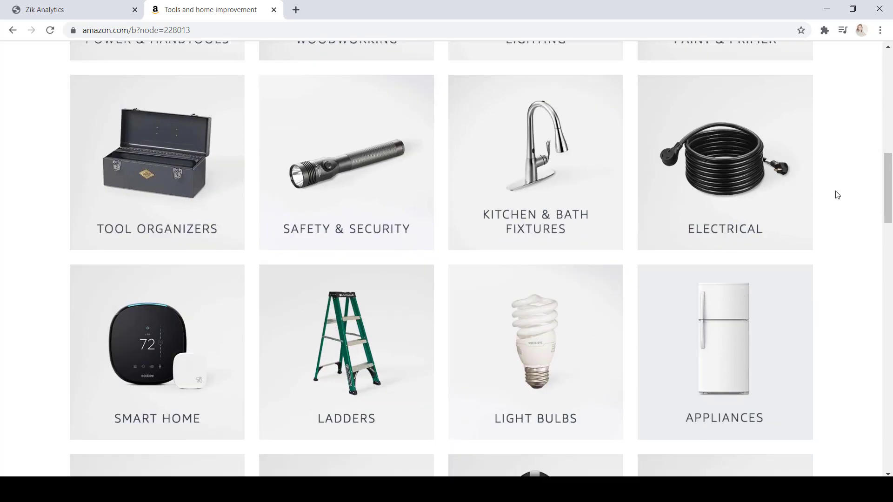
{"action": "left_click", "coordinate": [171, 217]}
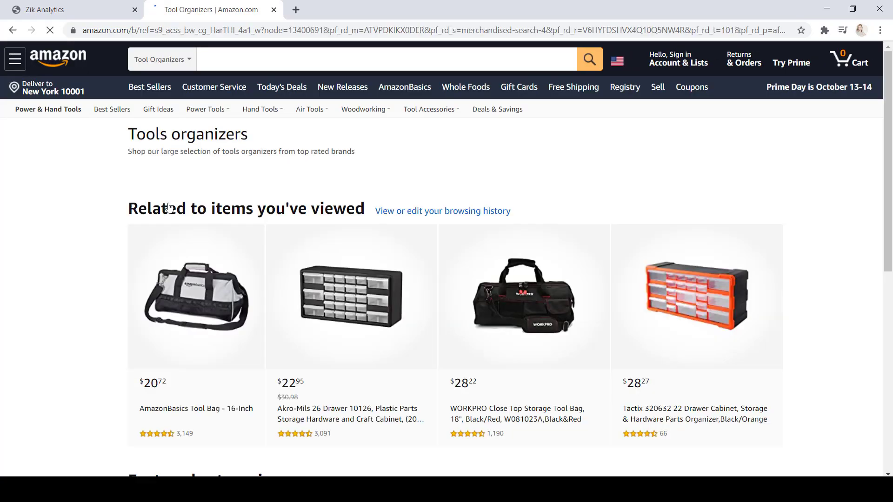
Open the full best sellers list for Tool Organizers
{"action": "scroll", "coordinate": [524, 217], "scroll_direction": "down", "scroll_amount": 17}
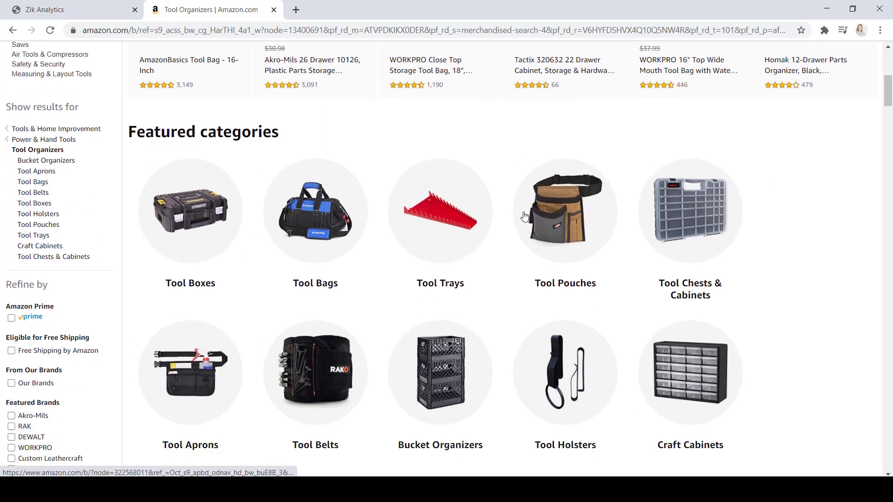
{"action": "scroll", "coordinate": [524, 216], "scroll_direction": "down", "scroll_amount": 9}
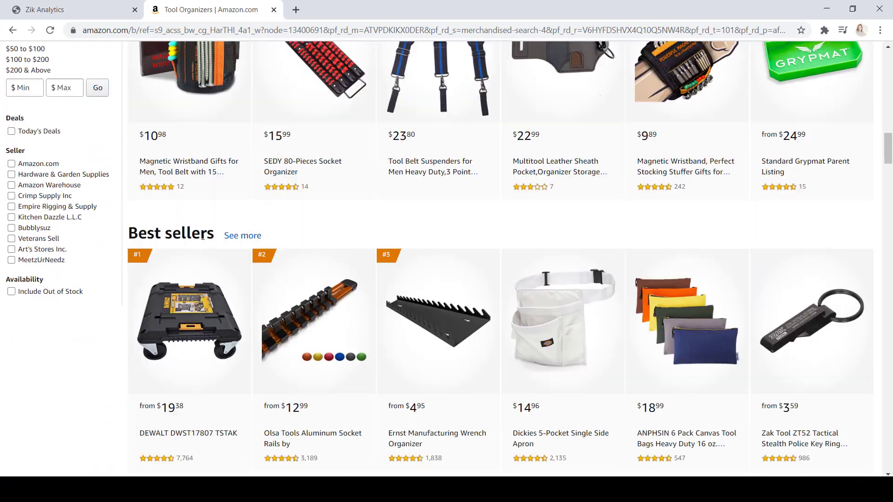
{"action": "left_click", "coordinate": [243, 238]}
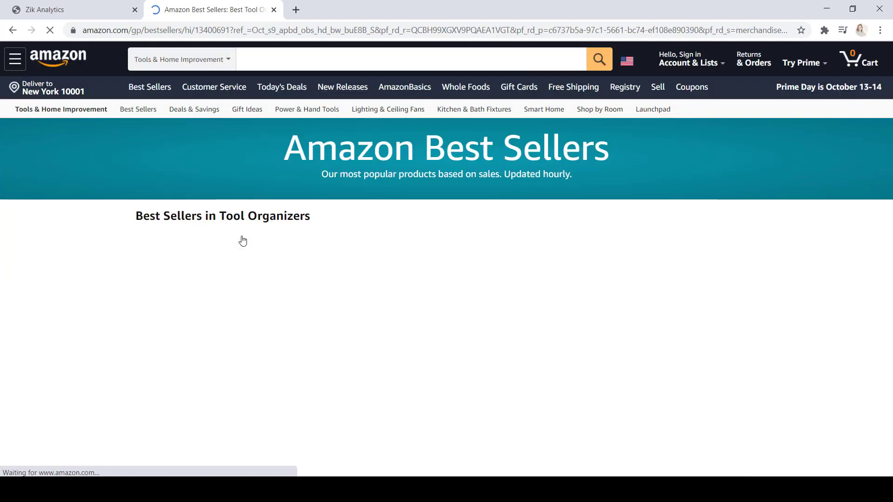
Open the product page of the WORKPRO 16-inch Wide Mouth Tool Bag from the best sellers
{"action": "scroll", "coordinate": [817, 254], "scroll_direction": "down", "scroll_amount": 4}
{"action": "scroll", "coordinate": [819, 254], "scroll_direction": "down", "scroll_amount": 5}
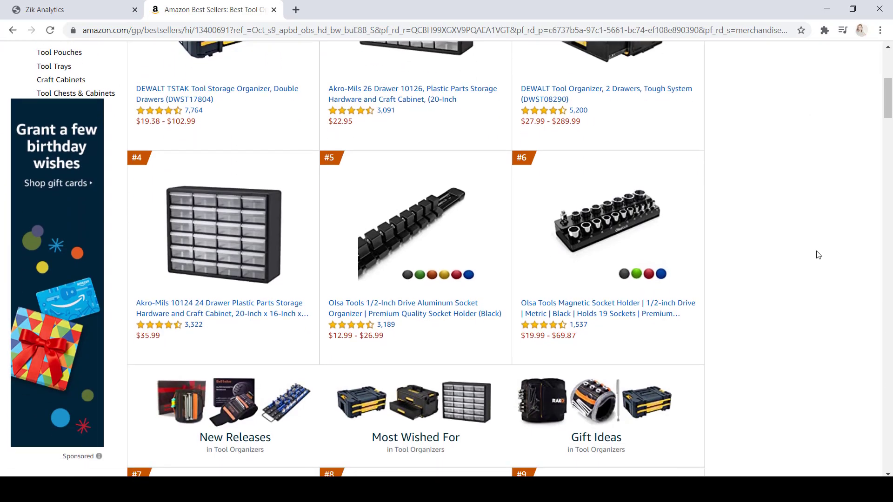
{"action": "scroll", "coordinate": [818, 254], "scroll_direction": "down", "scroll_amount": 4}
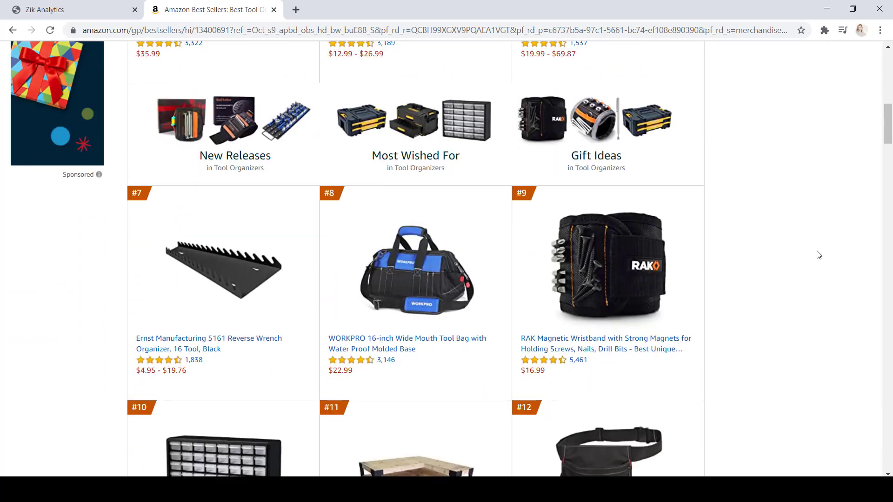
{"action": "scroll", "coordinate": [819, 254], "scroll_direction": "down", "scroll_amount": 1}
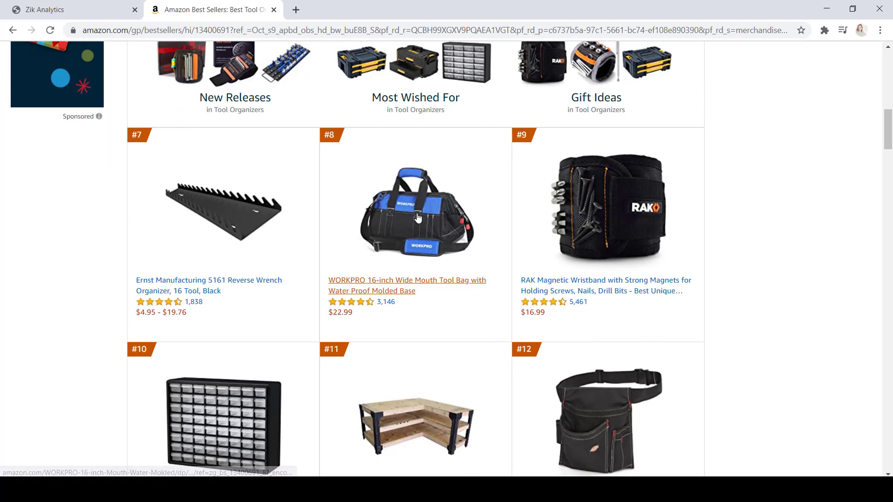
{"action": "left_click", "coordinate": [397, 291]}
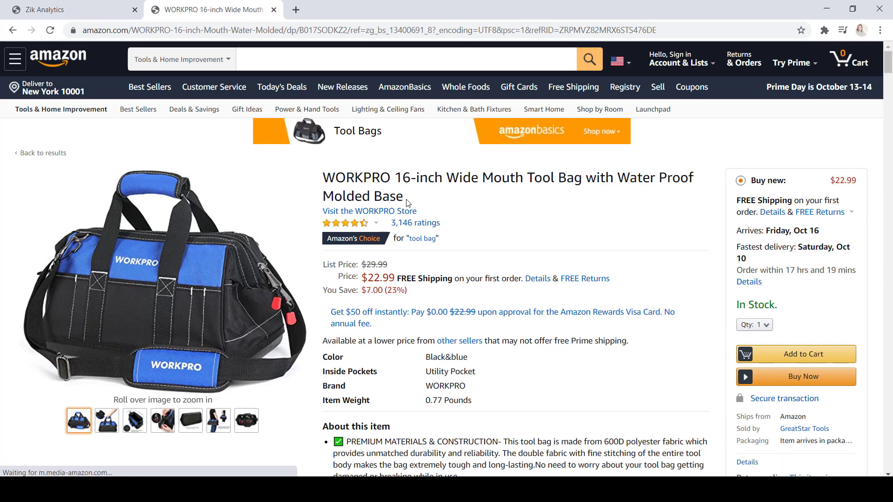
Copy the full product title of the WORKPRO tool bag
{"action": "left_click_drag", "start_coordinate": [404, 196], "coordinate": [324, 179]}
{"action": "right_click", "coordinate": [325, 183]}
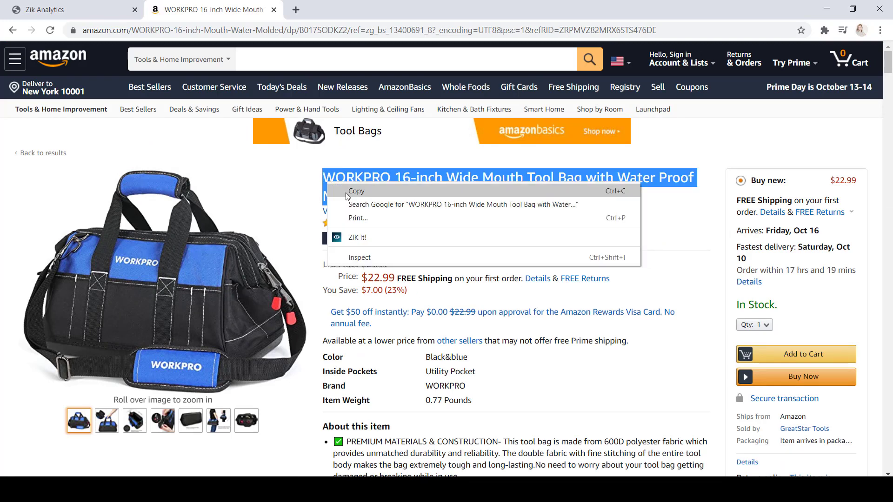
{"action": "left_click", "coordinate": [358, 192]}
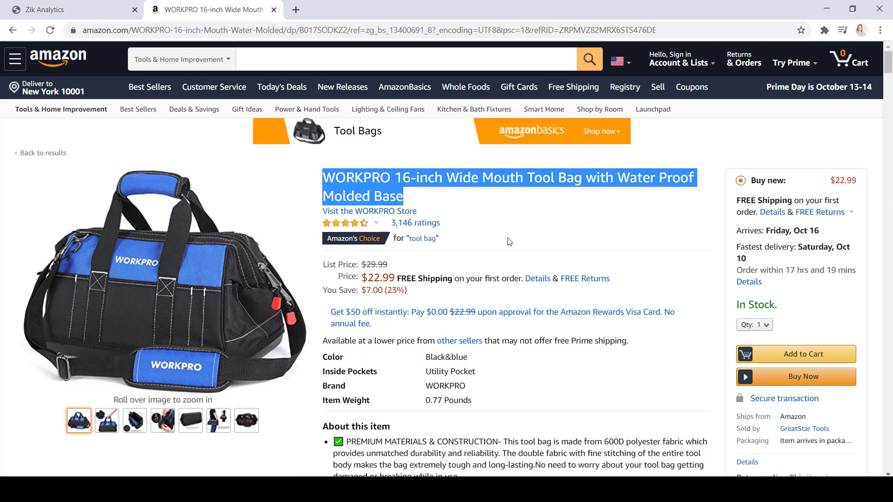
Switch to Zik Analytics and search eBay for the copied title "WORKPRO 16-inch Wide Mouth Tool Bag with Water Proof Molded Base"
{"action": "left_click", "coordinate": [46, 7]}
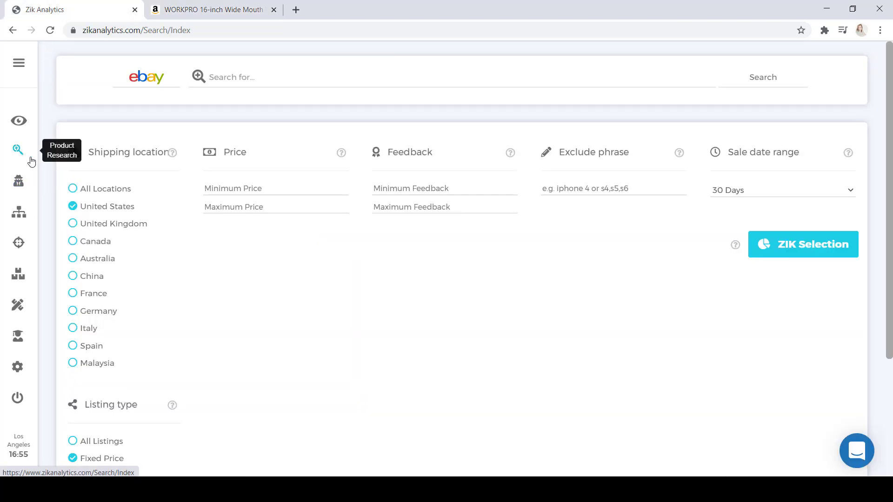
{"action": "left_click", "coordinate": [314, 79]}
{"action": "right_click", "coordinate": [407, 84]}
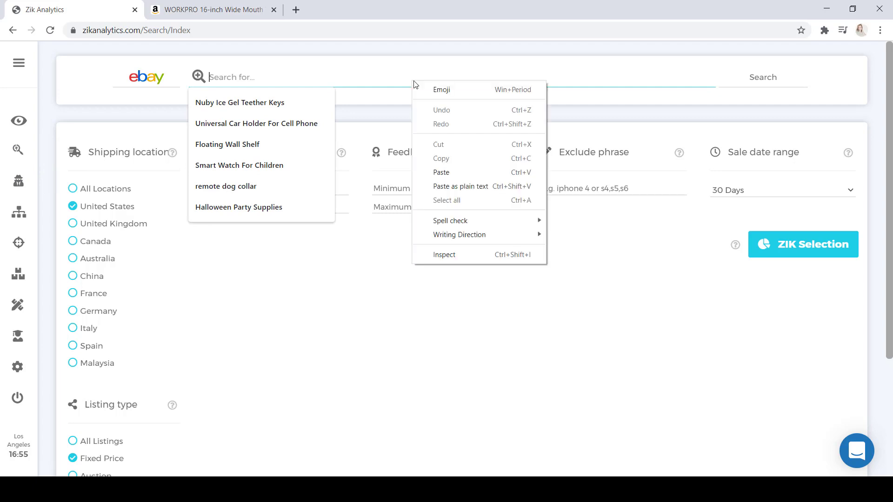
{"action": "left_click", "coordinate": [459, 171]}
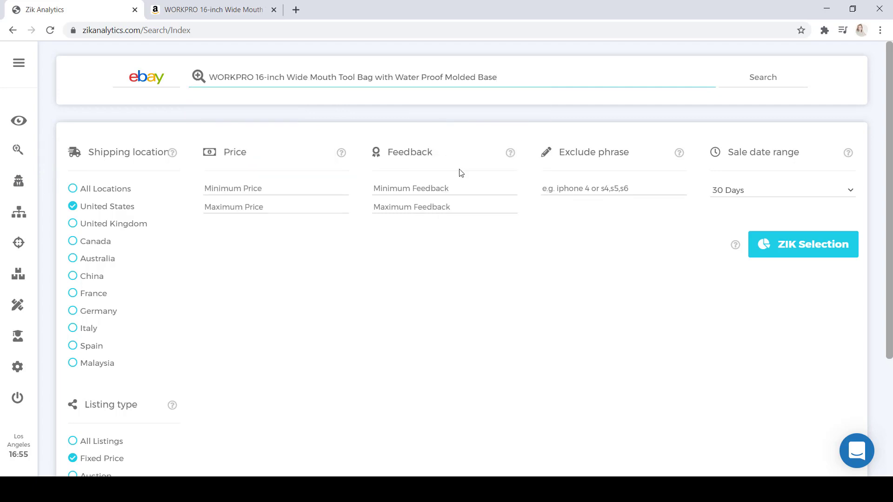
{"action": "left_click", "coordinate": [779, 85]}
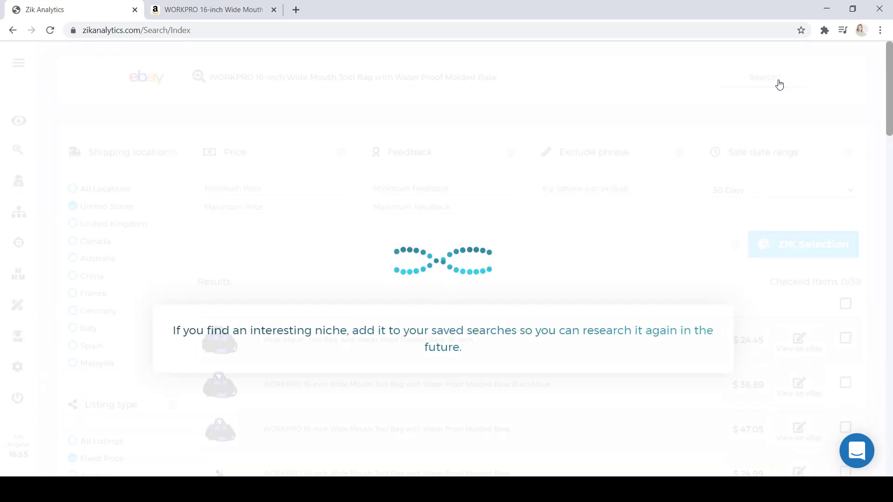
Look through the tool bag listings, select all of them and analyze them with ZIK Selection
{"action": "scroll", "coordinate": [219, 333], "scroll_direction": "down", "scroll_amount": 4}
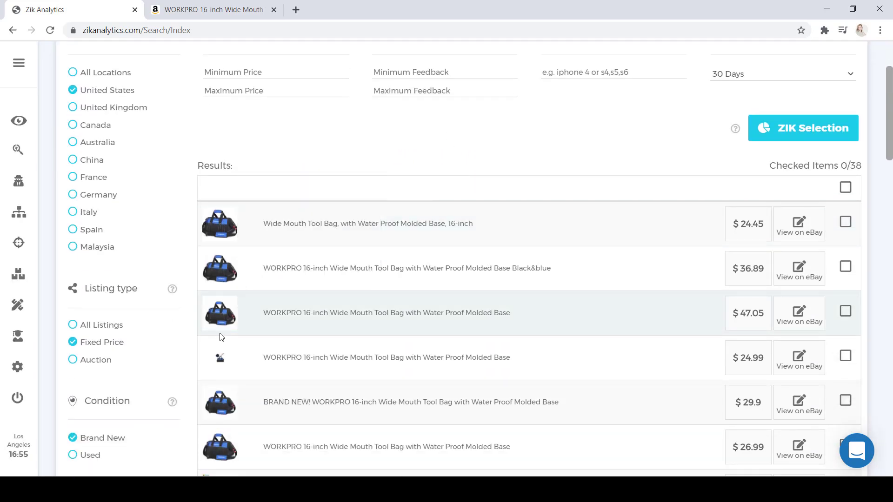
{"action": "scroll", "coordinate": [220, 334], "scroll_direction": "down", "scroll_amount": 3}
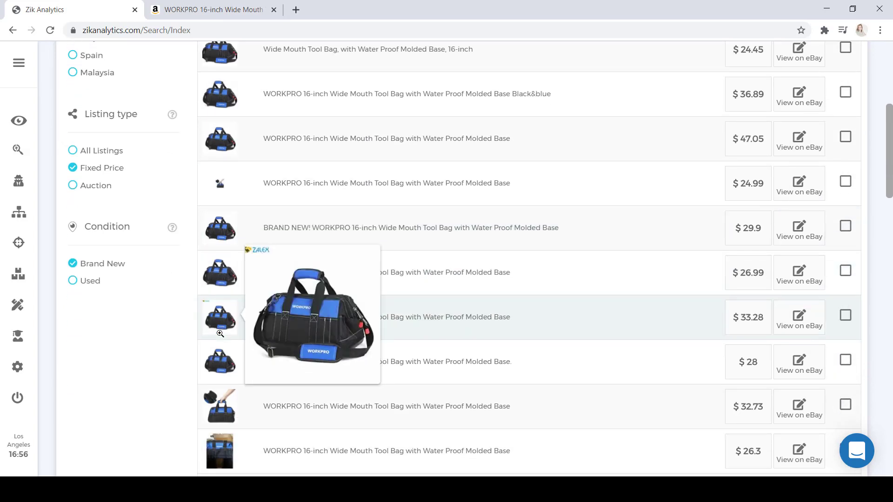
{"action": "scroll", "coordinate": [220, 333], "scroll_direction": "down", "scroll_amount": 2}
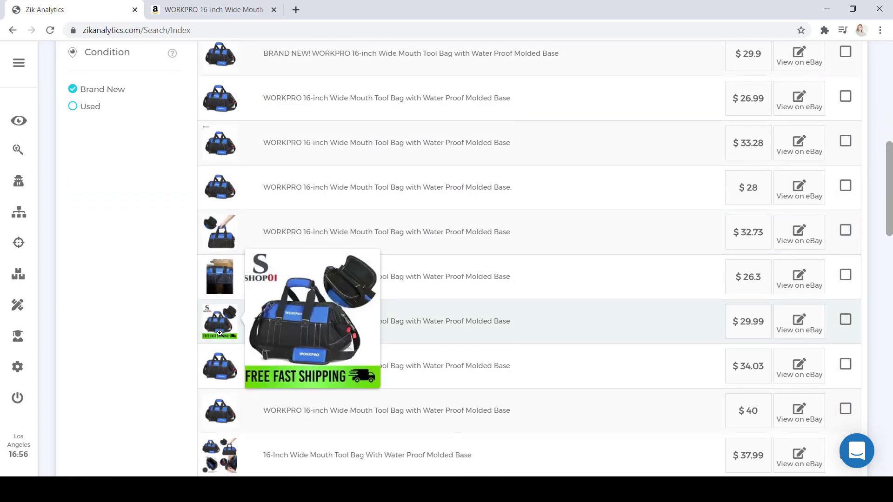
{"action": "scroll", "coordinate": [220, 333], "scroll_direction": "down", "scroll_amount": 1}
{"action": "scroll", "coordinate": [220, 333], "scroll_direction": "down", "scroll_amount": 1}
{"action": "scroll", "coordinate": [220, 334], "scroll_direction": "up", "scroll_amount": 6}
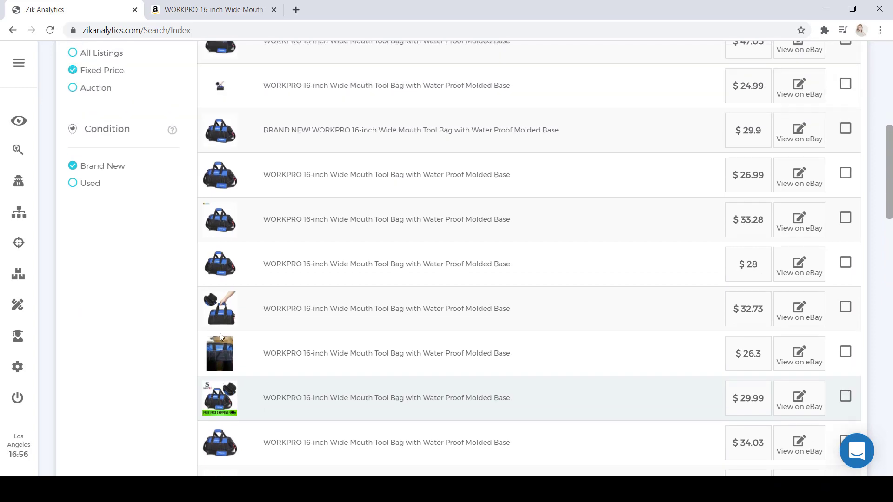
{"action": "scroll", "coordinate": [228, 445], "scroll_direction": "up", "scroll_amount": 4}
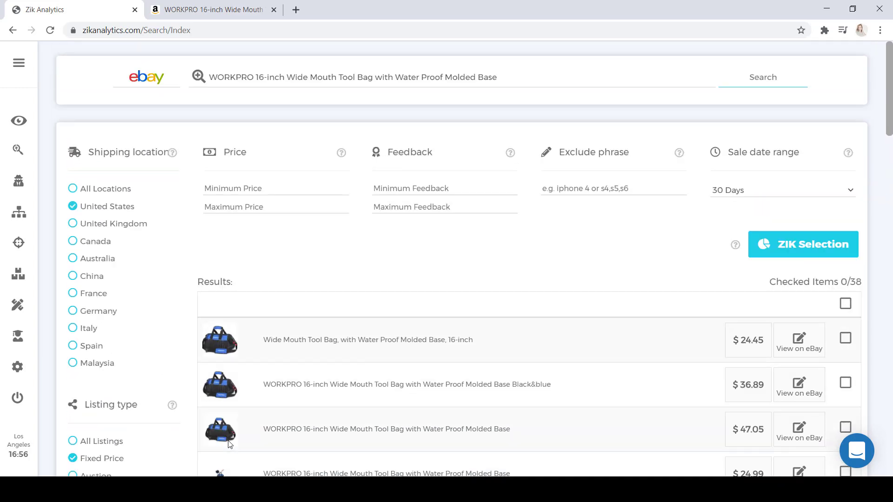
{"action": "left_click", "coordinate": [845, 305]}
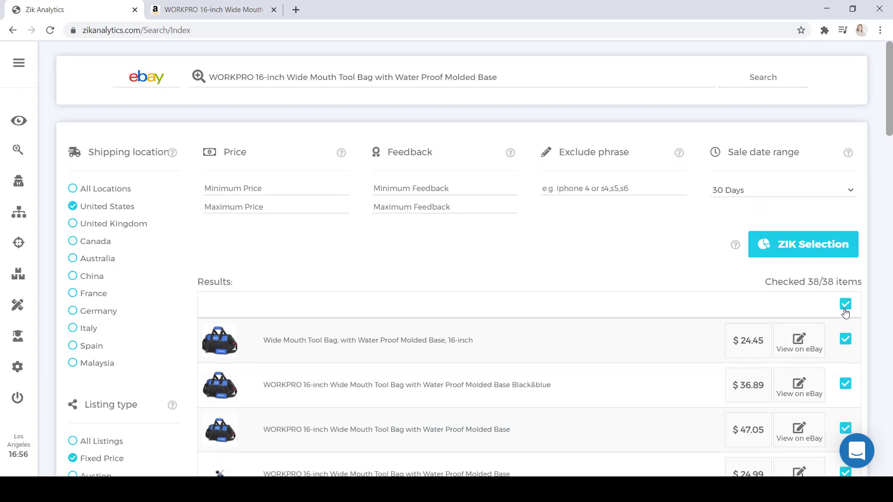
{"action": "left_click", "coordinate": [823, 256]}
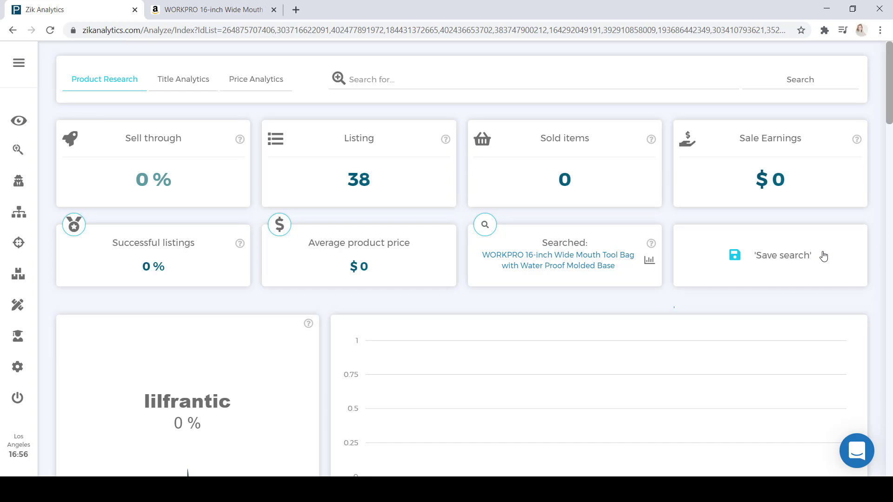
Examine the sales figures and the sellers, feedback, prices and locations of the analyzed tool bag listings
{"action": "scroll", "coordinate": [823, 256], "scroll_direction": "down", "scroll_amount": 9}
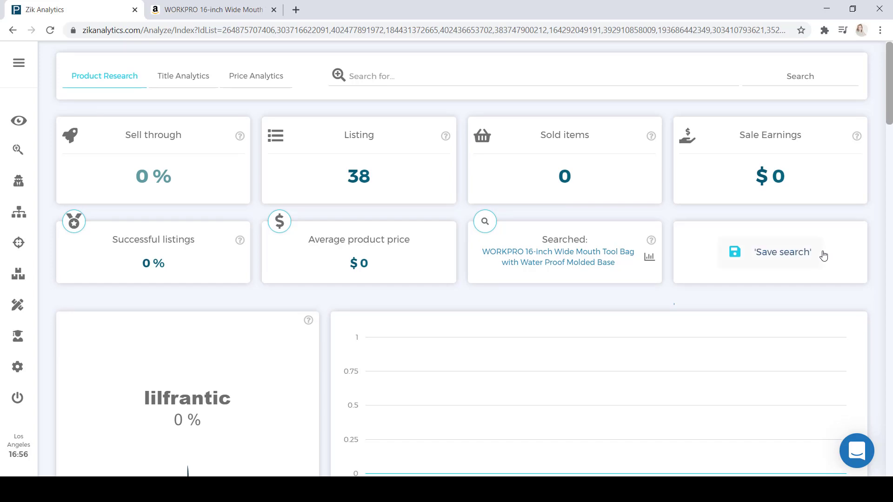
{"action": "scroll", "coordinate": [824, 255], "scroll_direction": "down", "scroll_amount": 1}
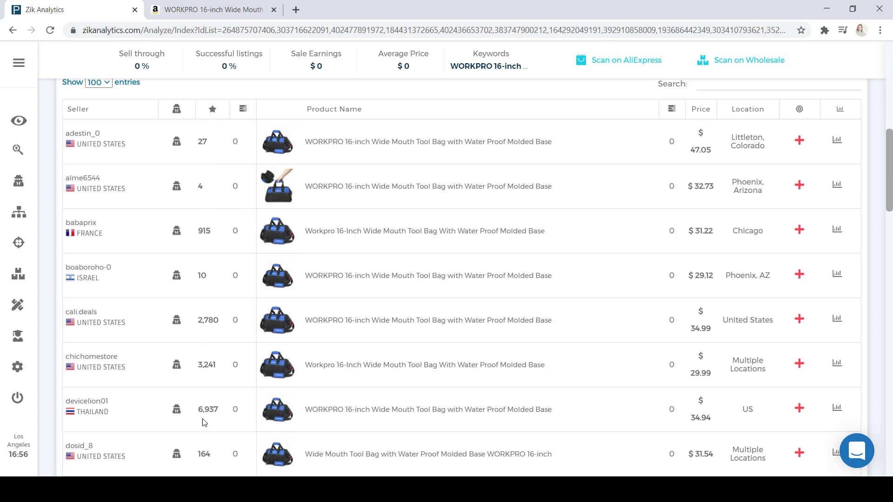
{"action": "mouse_move", "coordinate": [298, 232]}
{"action": "scroll", "coordinate": [711, 432], "scroll_direction": "down", "scroll_amount": 1}
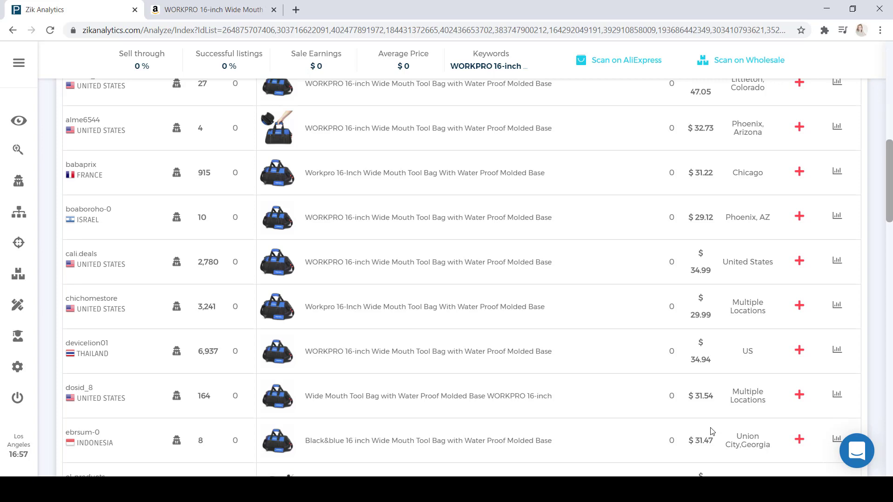
Scan two sellers of the tool bag as competitors: the Israel seller with 10 feedback and the Thailand seller with 6,937
{"action": "left_click", "coordinate": [177, 218]}
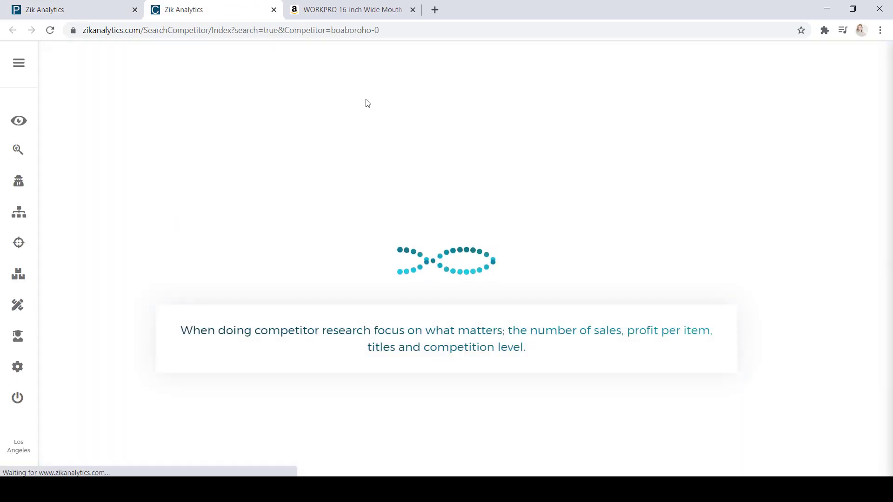
{"action": "left_click", "coordinate": [36, 5]}
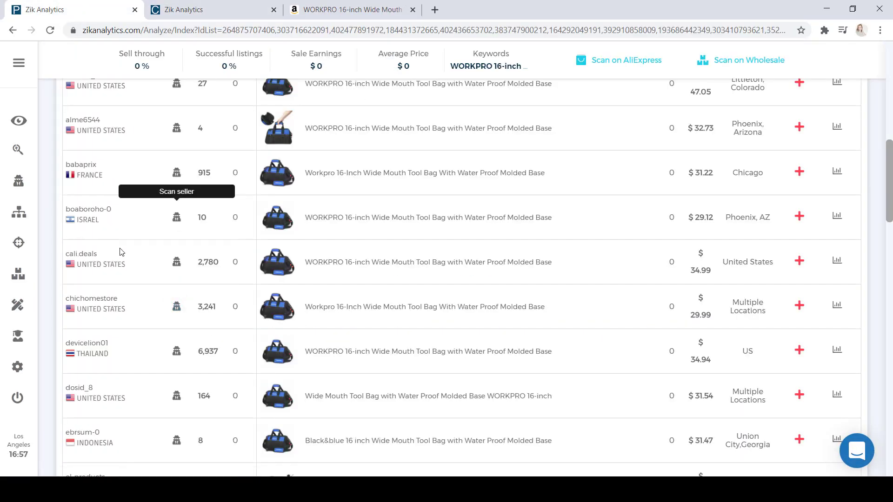
{"action": "left_click", "coordinate": [177, 352]}
{"action": "left_click", "coordinate": [93, 6]}
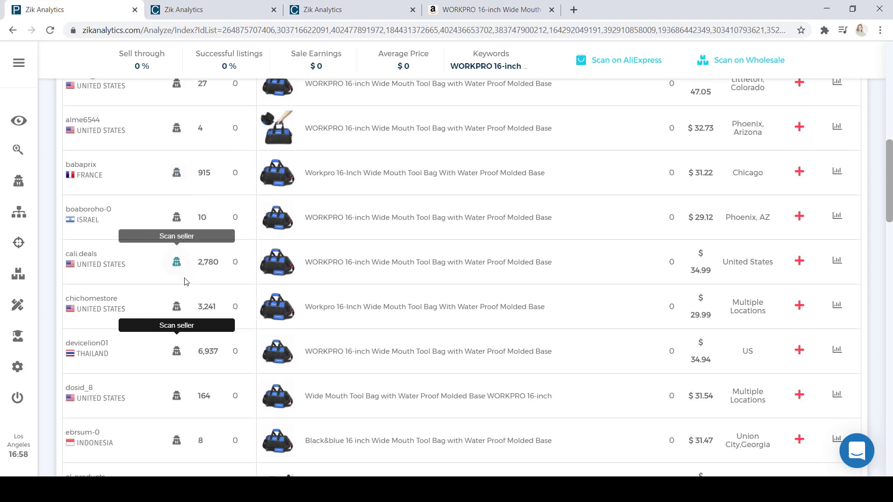
{"action": "left_click", "coordinate": [234, 7]}
Examine the Israel seller's 30-day sales statistics and product list, and close that seller's results
{"action": "left_click", "coordinate": [325, 9]}
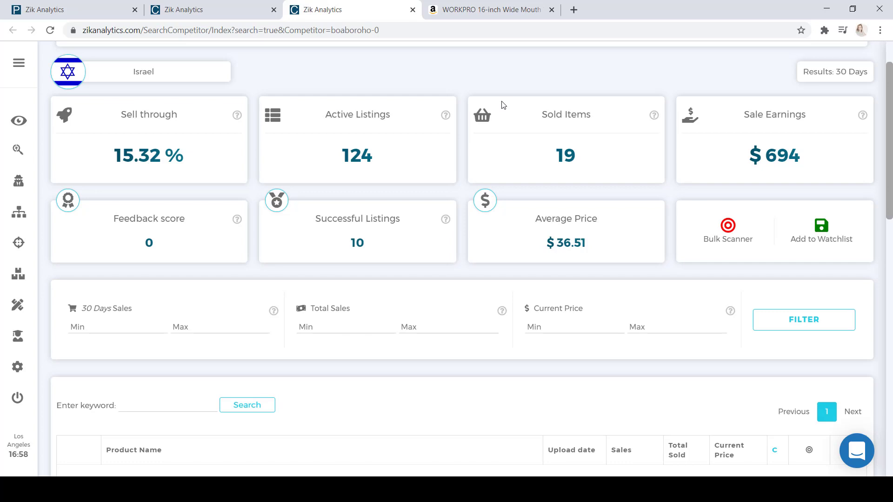
{"action": "scroll", "coordinate": [501, 105], "scroll_direction": "down", "scroll_amount": 9}
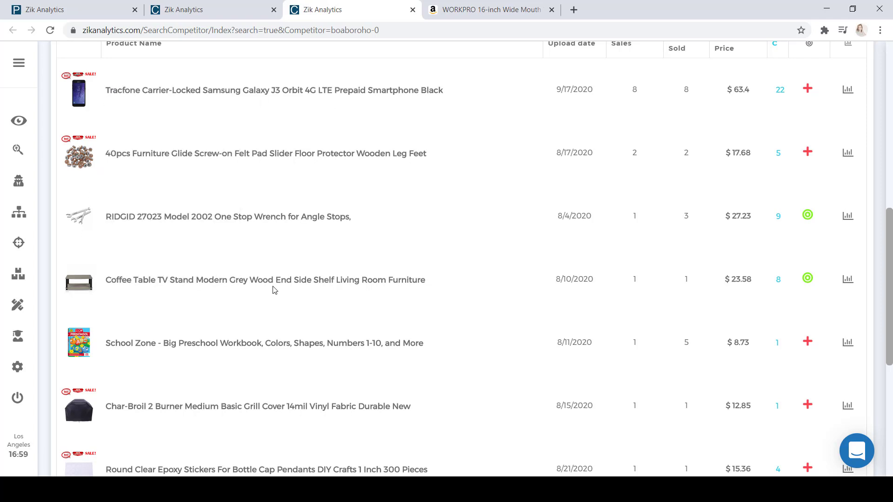
{"action": "scroll", "coordinate": [622, 290], "scroll_direction": "up", "scroll_amount": 1}
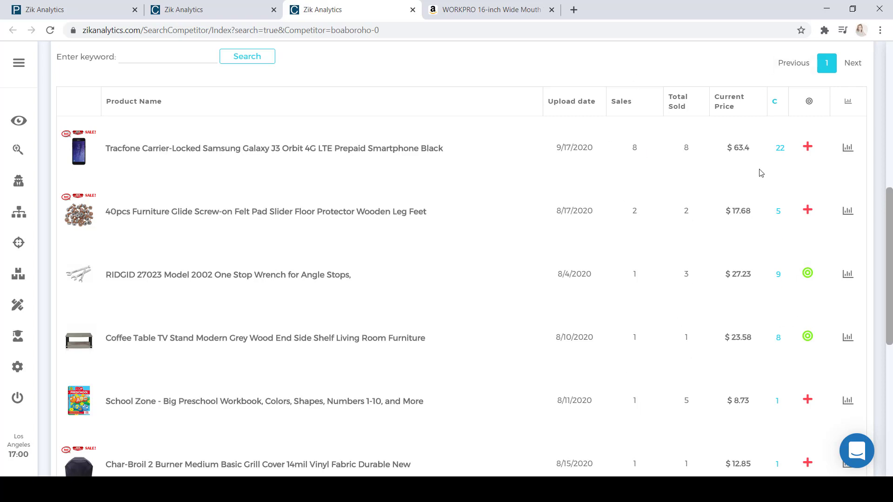
{"action": "left_click", "coordinate": [412, 9]}
Examine the Thailand seller's 30-day sales statistics and best-selling products
{"action": "left_click", "coordinate": [228, 5]}
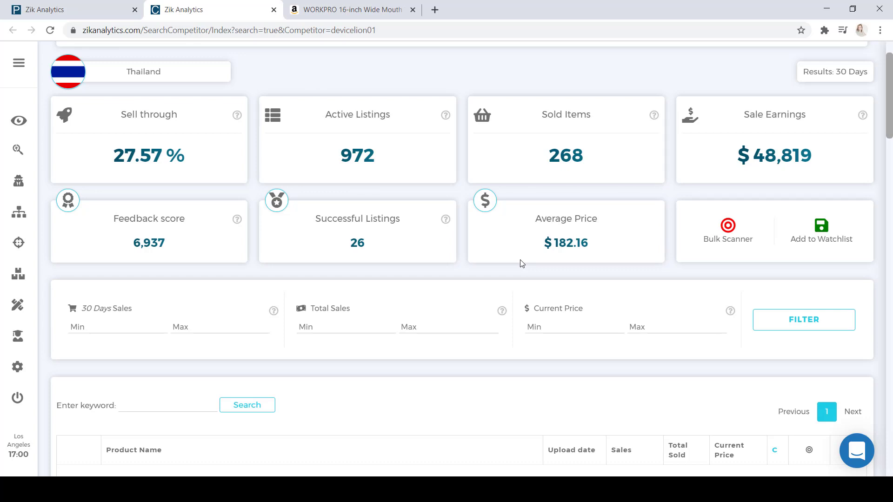
{"action": "scroll", "coordinate": [522, 263], "scroll_direction": "down", "scroll_amount": 8}
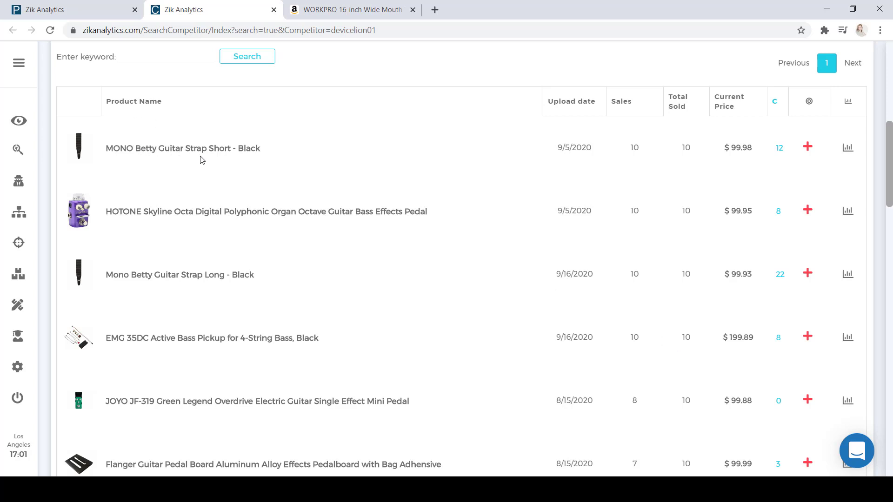
{"action": "mouse_move", "coordinate": [80, 209]}
Open the Thailand seller's eBay listing for the EMG 35DC Active Bass Pickup and look through its price, specifics and description
{"action": "mouse_move", "coordinate": [80, 343]}
{"action": "left_click", "coordinate": [260, 344]}
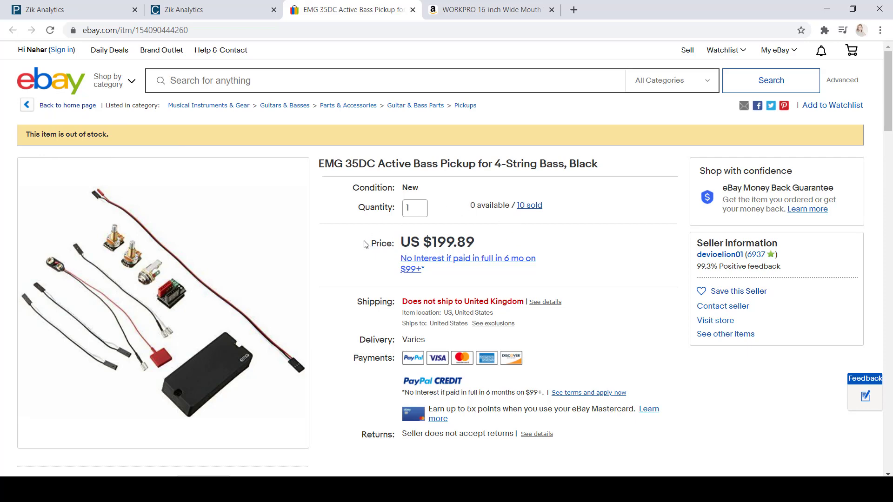
{"action": "scroll", "coordinate": [365, 244], "scroll_direction": "down", "scroll_amount": 1}
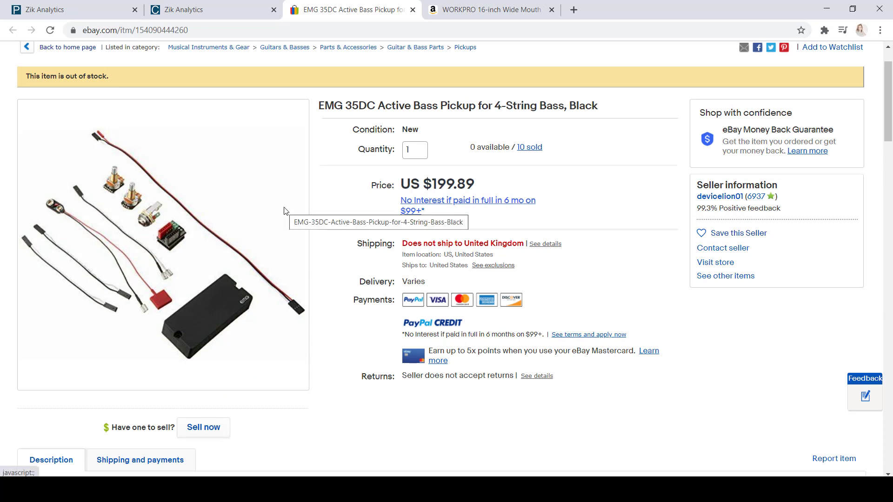
{"action": "scroll", "coordinate": [326, 200], "scroll_direction": "up", "scroll_amount": 1}
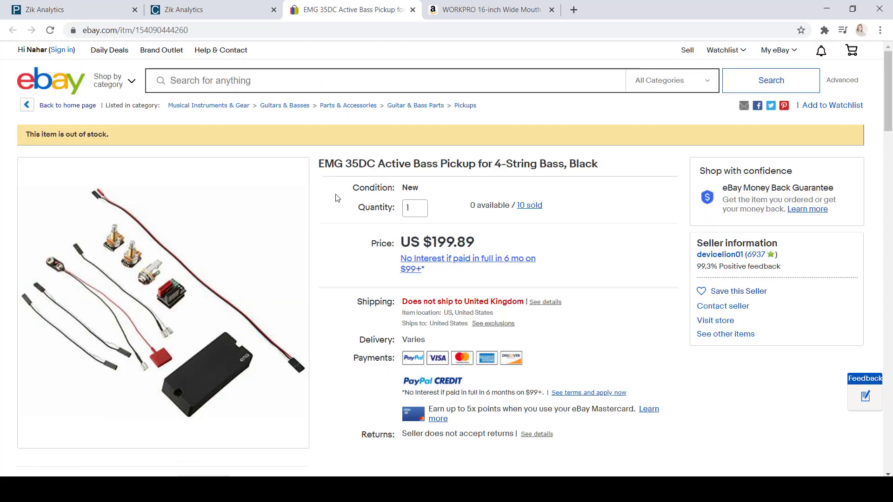
{"action": "scroll", "coordinate": [334, 197], "scroll_direction": "down", "scroll_amount": 6}
{"action": "scroll", "coordinate": [337, 198], "scroll_direction": "down", "scroll_amount": 1}
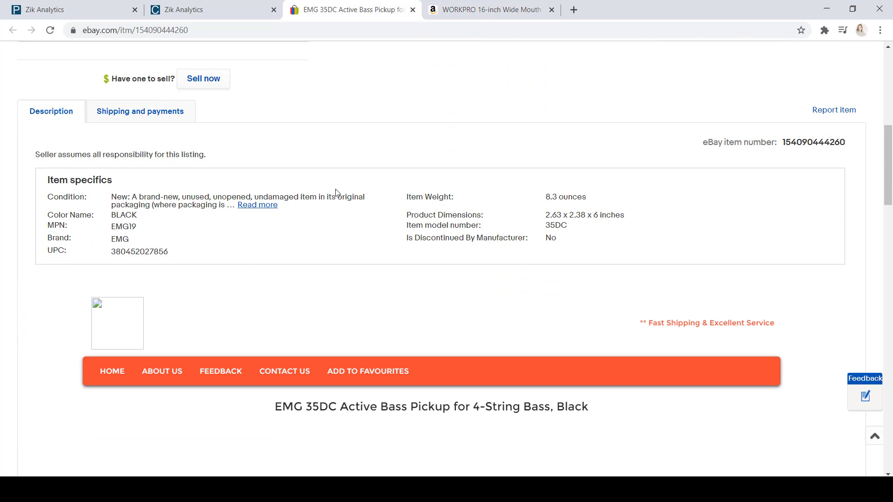
{"action": "scroll", "coordinate": [337, 192], "scroll_direction": "down", "scroll_amount": 14}
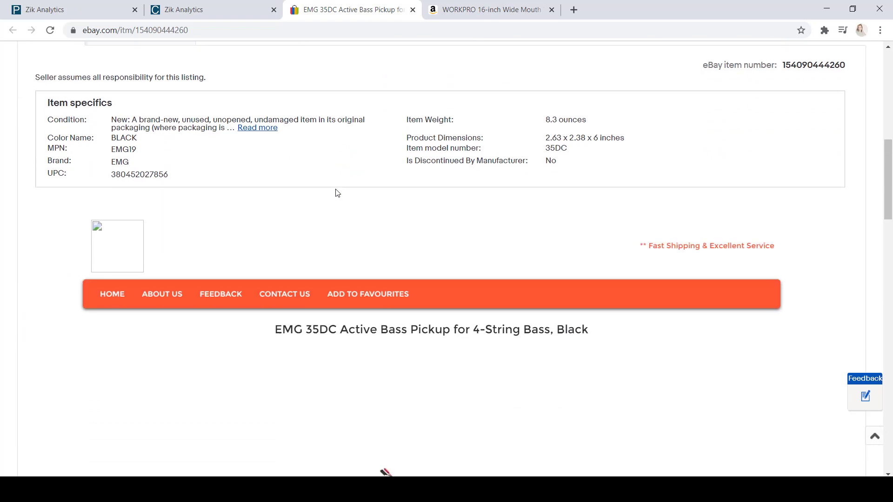
{"action": "scroll", "coordinate": [337, 192], "scroll_direction": "down", "scroll_amount": 3}
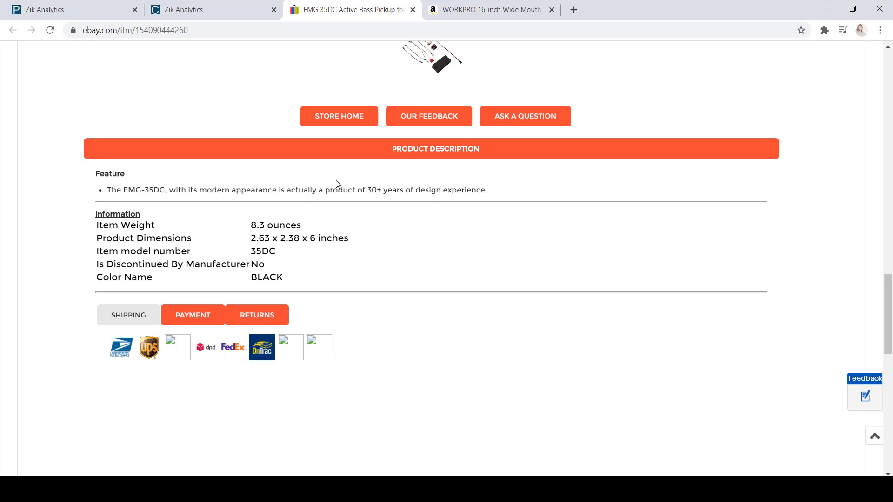
{"action": "scroll", "coordinate": [337, 184], "scroll_direction": "up", "scroll_amount": 14}
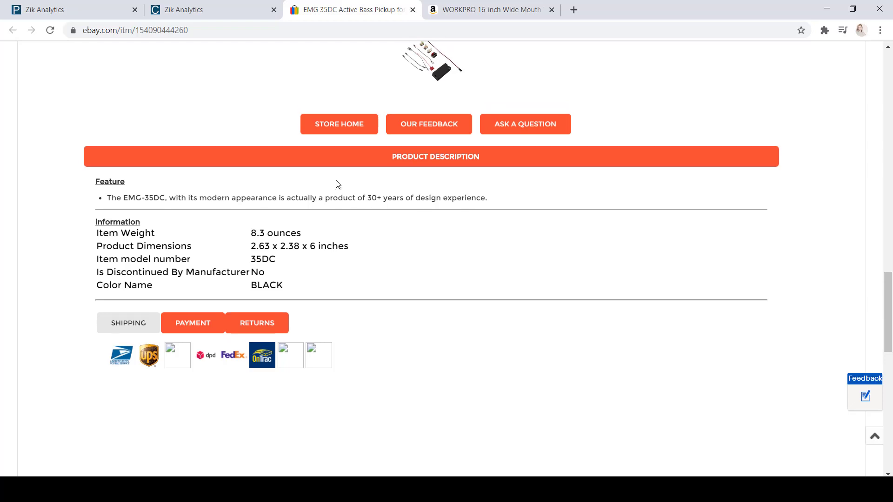
{"action": "scroll", "coordinate": [337, 184], "scroll_direction": "up", "scroll_amount": 7}
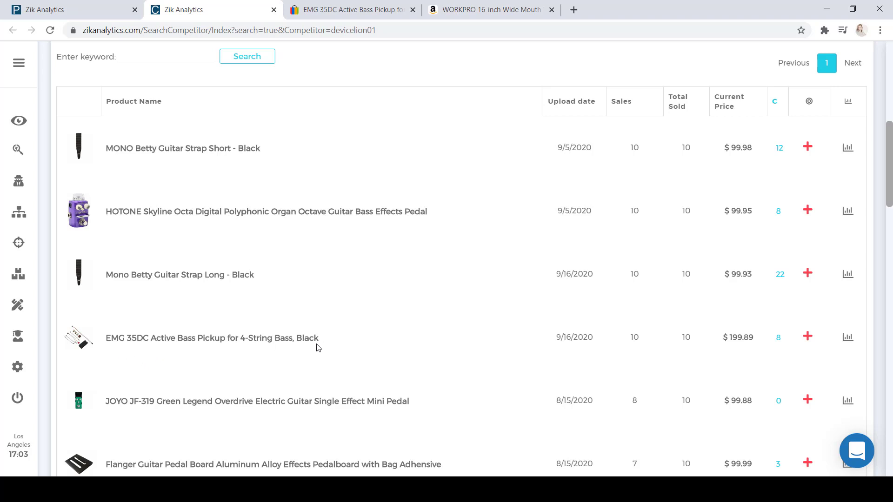
Start adding the EMG 35DC Active Bass Pickup in Zik Analytics, search for it on Amazon and open the matching $99.00 product
{"action": "left_click", "coordinate": [807, 337]}
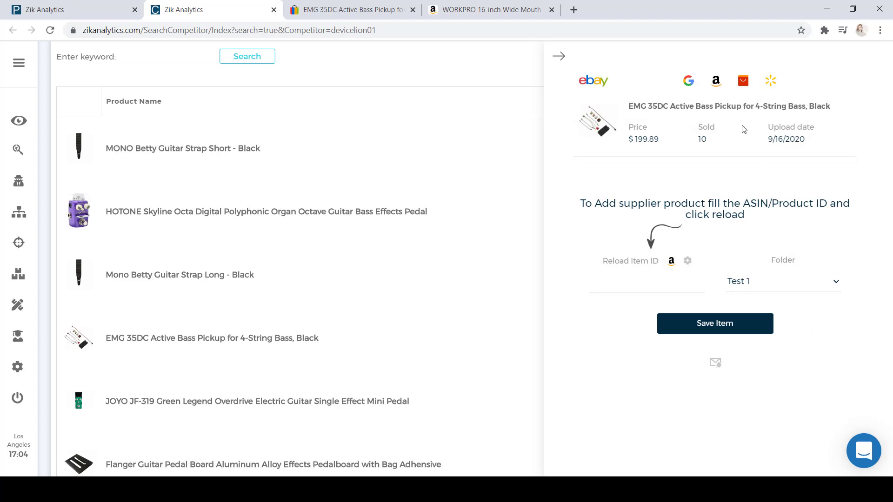
{"action": "left_click", "coordinate": [717, 82]}
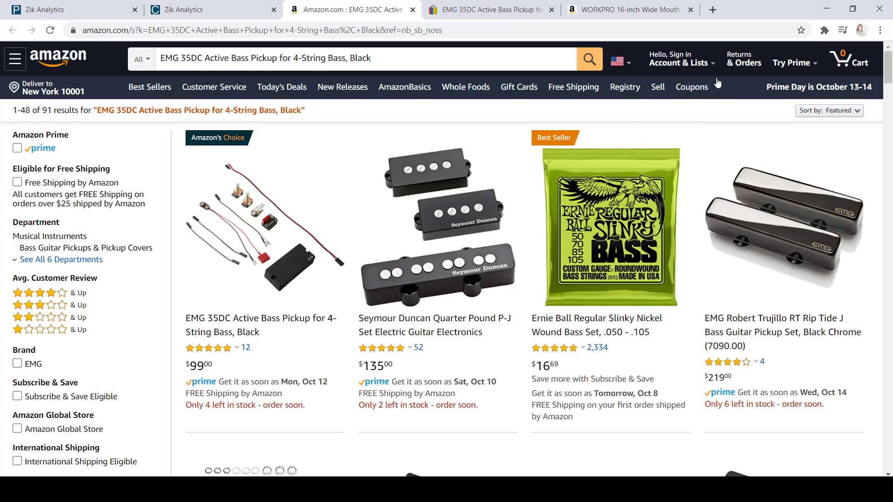
{"action": "left_click", "coordinate": [240, 333]}
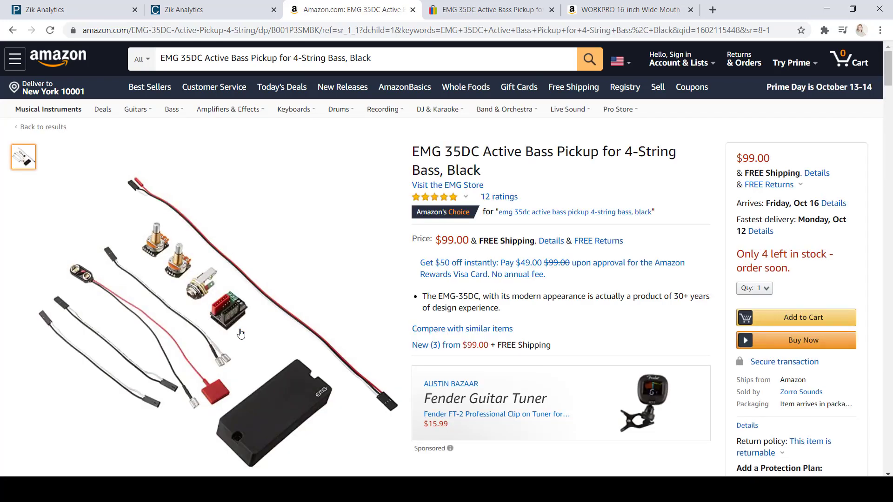
{"action": "scroll", "coordinate": [599, 116], "scroll_direction": "down", "scroll_amount": 1}
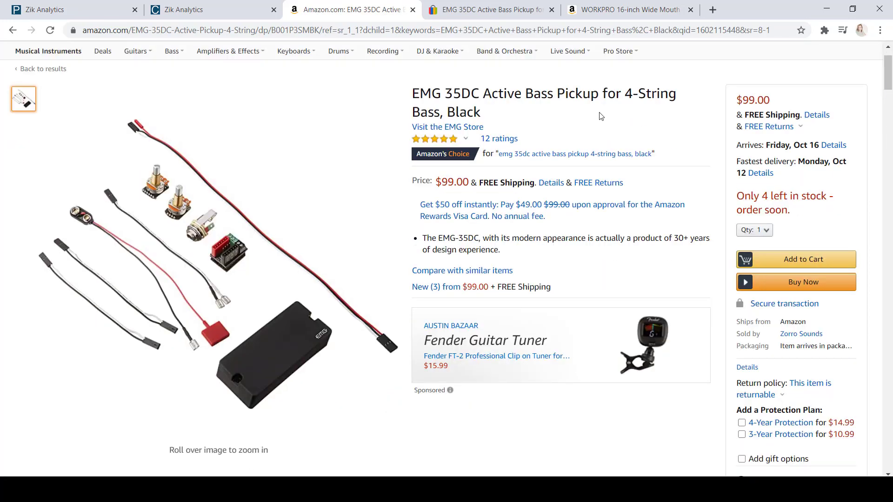
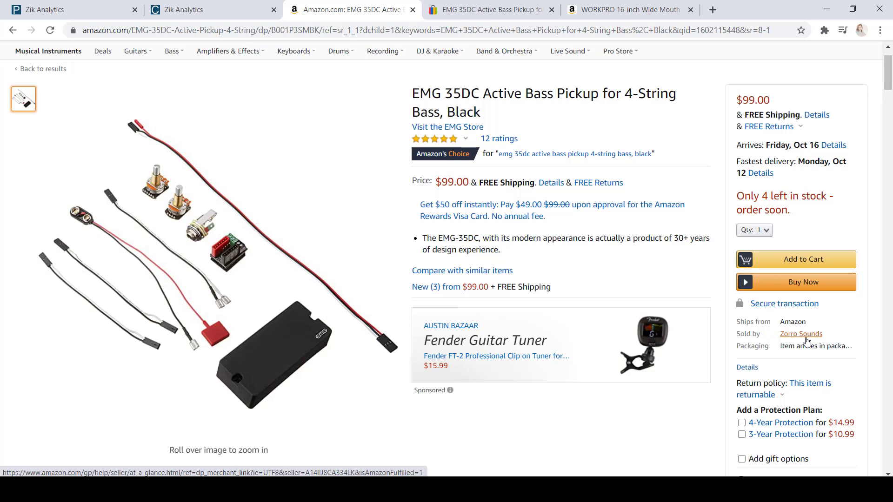
Copy the ASIN B001P3SMBK from the Amazon product's web address
{"action": "left_click", "coordinate": [279, 30]}
{"action": "left_click", "coordinate": [322, 30]}
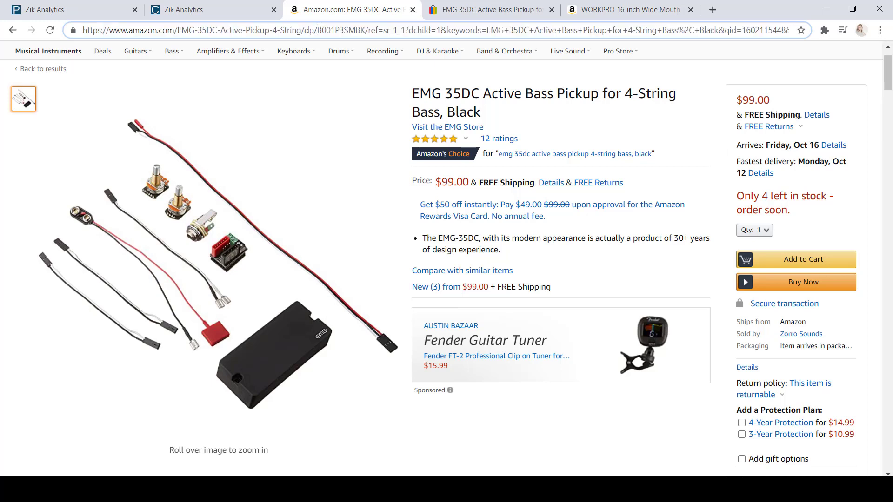
{"action": "left_click_drag", "start_coordinate": [318, 29], "coordinate": [365, 29]}
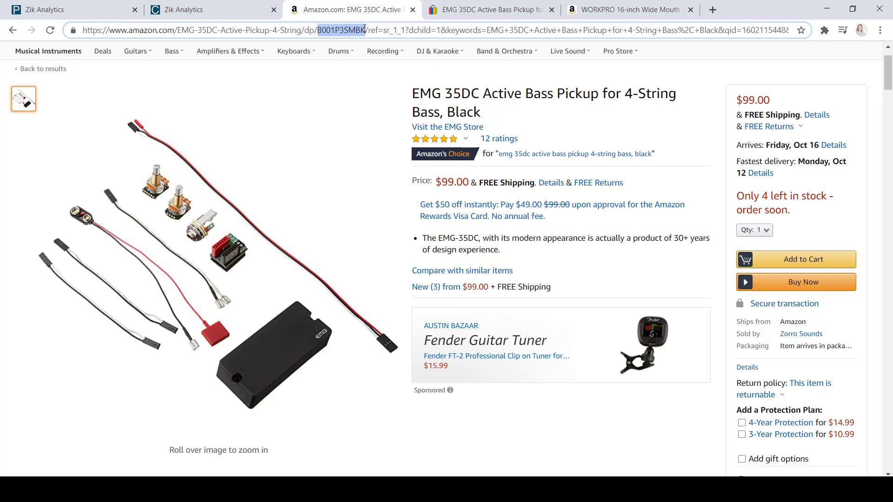
{"action": "right_click", "coordinate": [365, 29]}
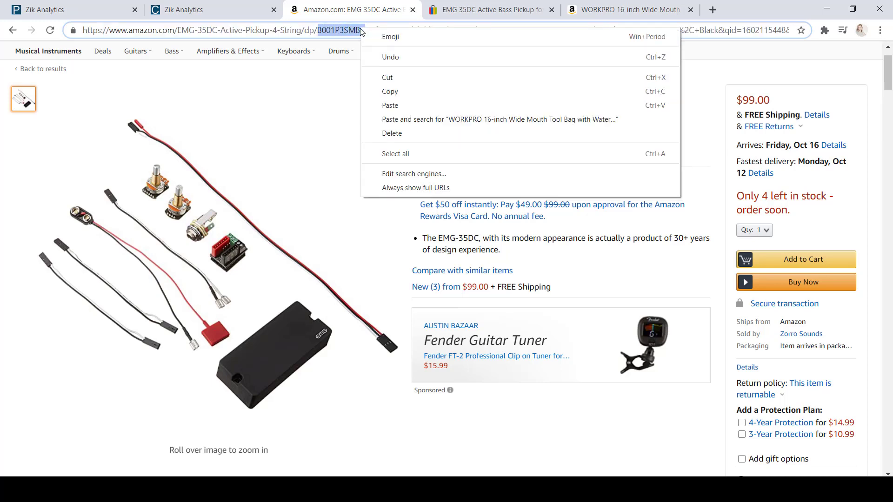
{"action": "left_click", "coordinate": [403, 91]}
Return to Zik Analytics, enter B001P3SMBK as the supplier item ID for the bass pickup and reload the supplier product
{"action": "left_click", "coordinate": [234, 7]}
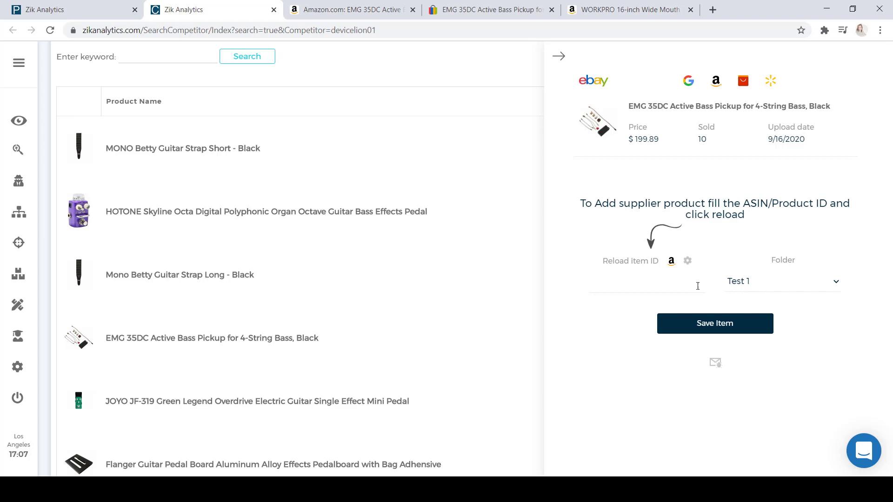
{"action": "right_click", "coordinate": [684, 287]}
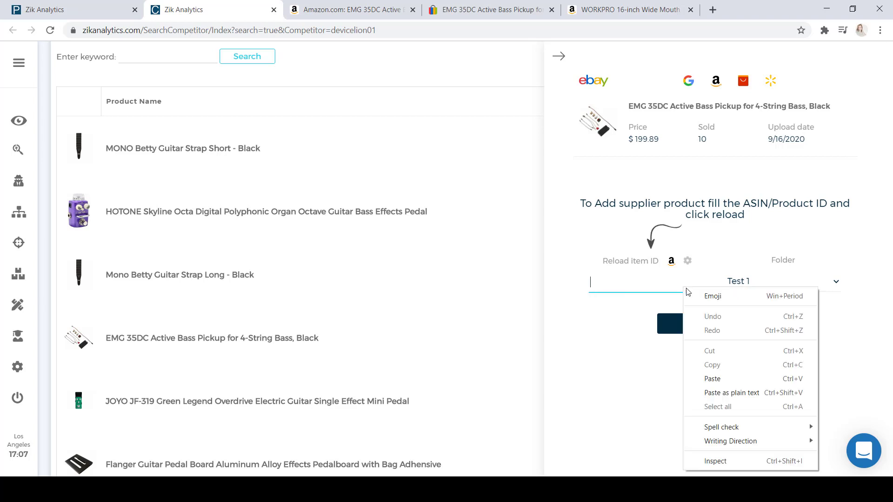
{"action": "left_click", "coordinate": [727, 386]}
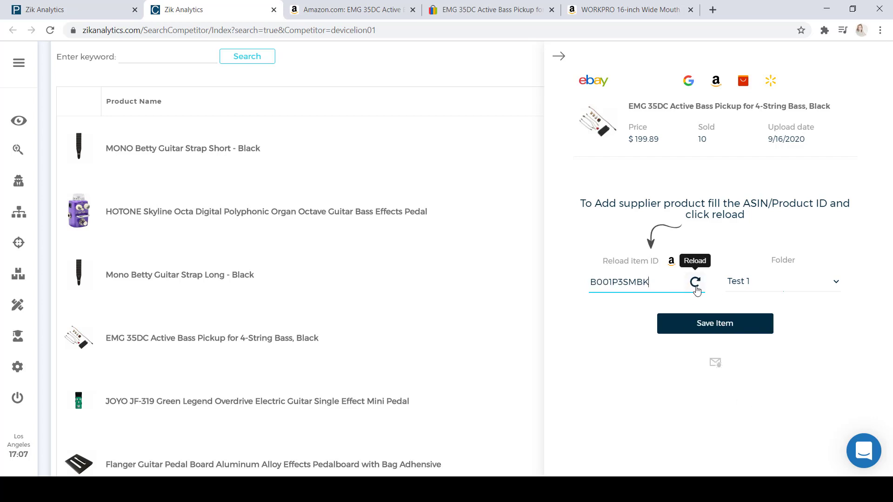
{"action": "left_click", "coordinate": [695, 284]}
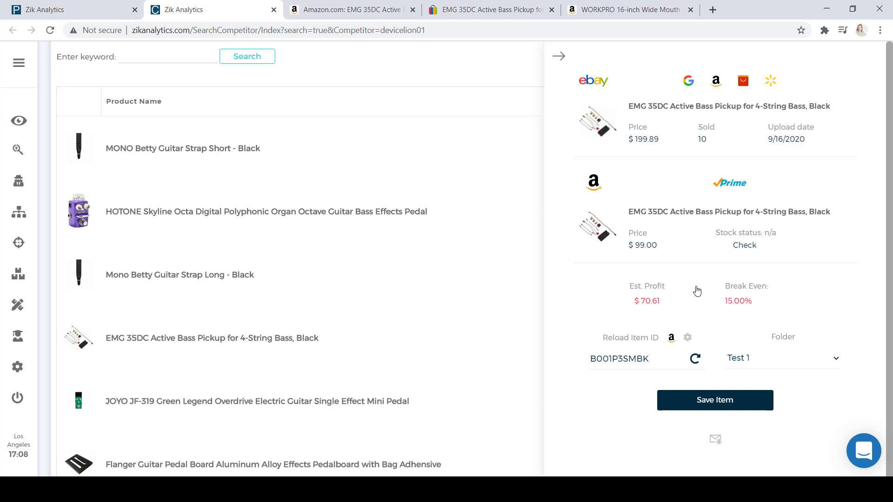
Save the EMG 35DC Active Bass Pickup with its Amazon supplier in the Test 1 folder
{"action": "scroll", "coordinate": [697, 290], "scroll_direction": "down", "scroll_amount": 1}
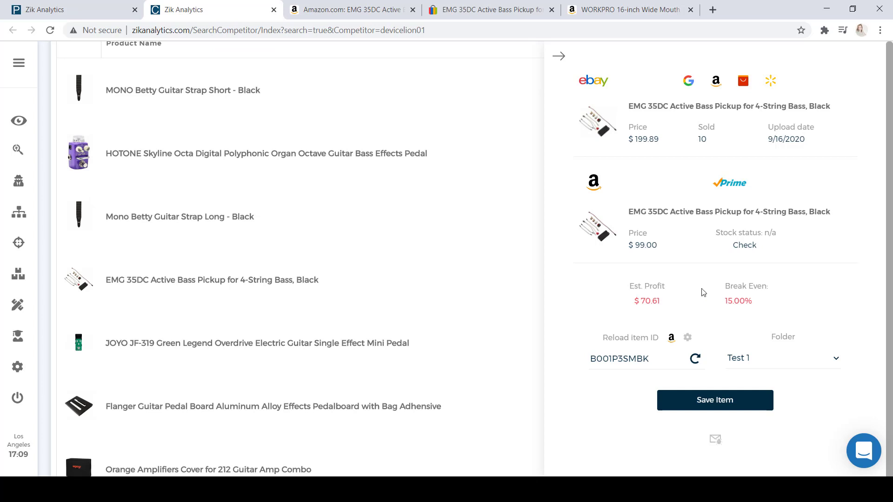
{"action": "left_click", "coordinate": [737, 401]}
{"action": "left_click", "coordinate": [715, 400]}
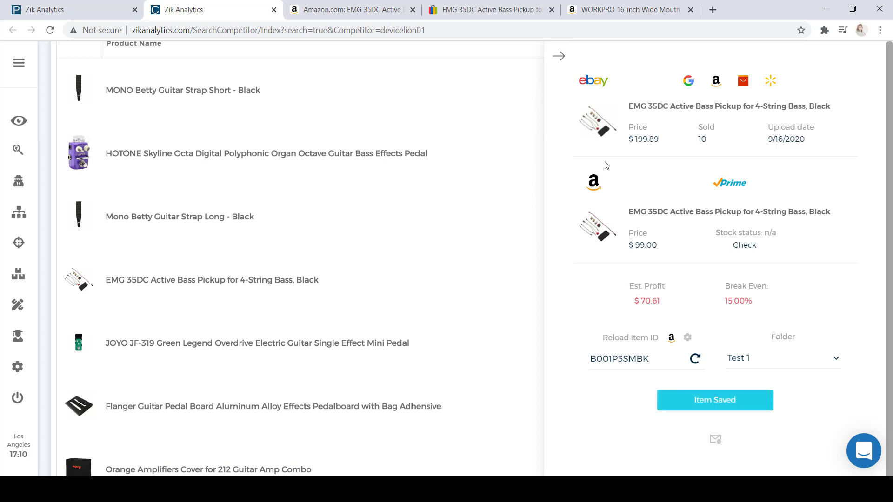
Find the Flanger Guitar Pedal Board among the seller's products and examine its eBay listing
{"action": "scroll", "coordinate": [695, 251], "scroll_direction": "down", "scroll_amount": 4}
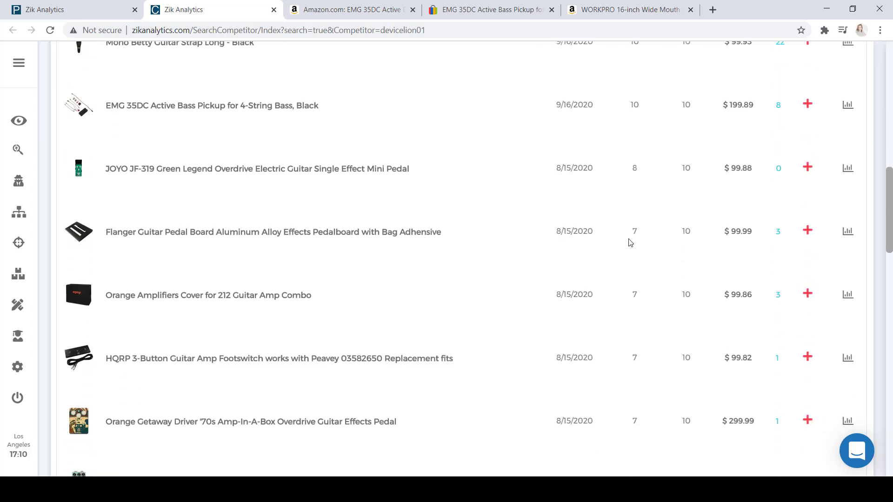
{"action": "mouse_move", "coordinate": [81, 231]}
{"action": "left_click", "coordinate": [344, 237]}
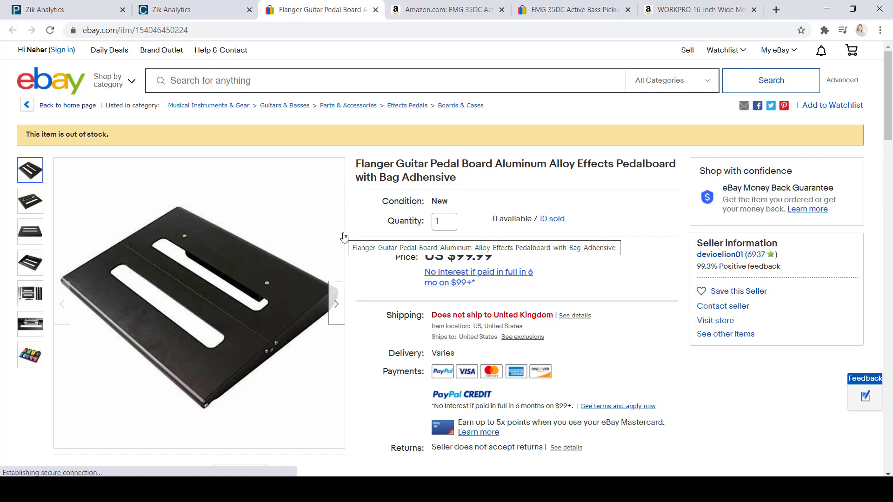
{"action": "scroll", "coordinate": [626, 264], "scroll_direction": "down", "scroll_amount": 1}
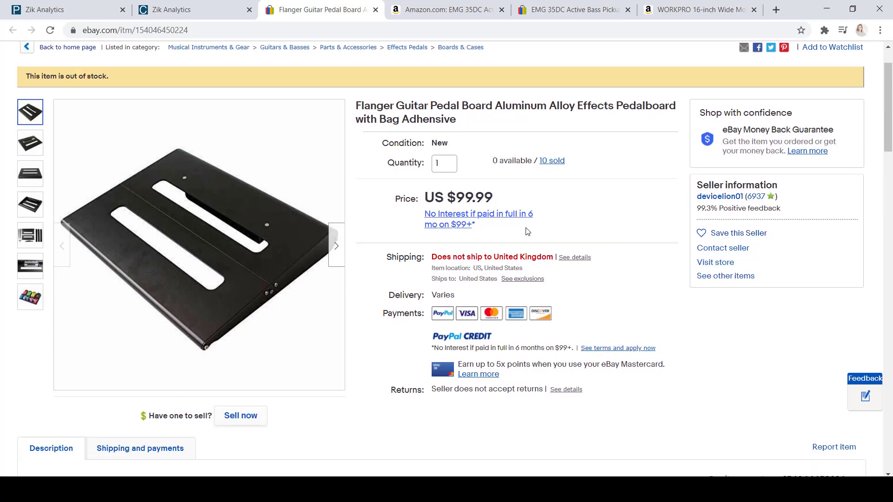
Return to Zik Analytics, search Amazon for the Flanger Guitar Pedal Board's title and open the matching Black KB-02 product
{"action": "left_click", "coordinate": [171, 5]}
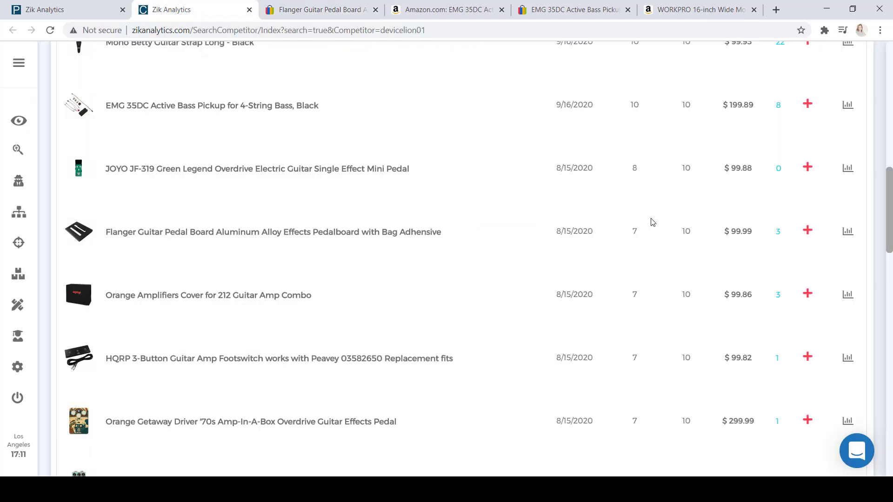
{"action": "left_click", "coordinate": [808, 231]}
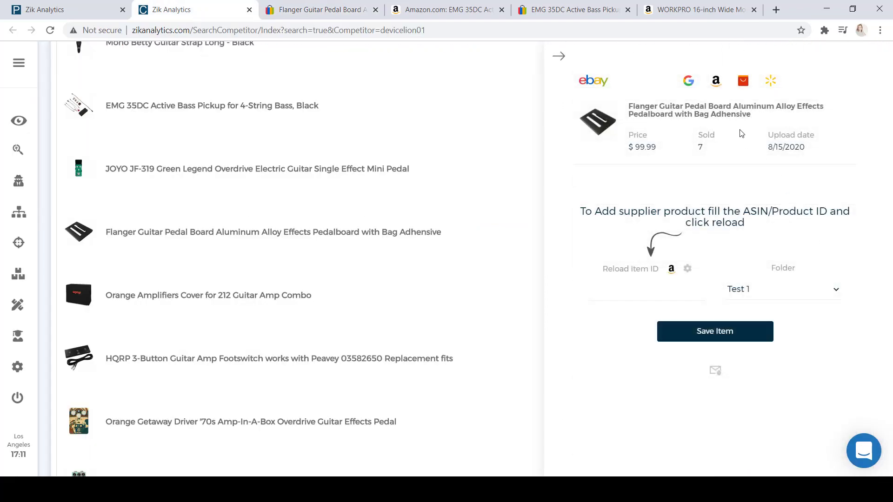
{"action": "left_click", "coordinate": [720, 85]}
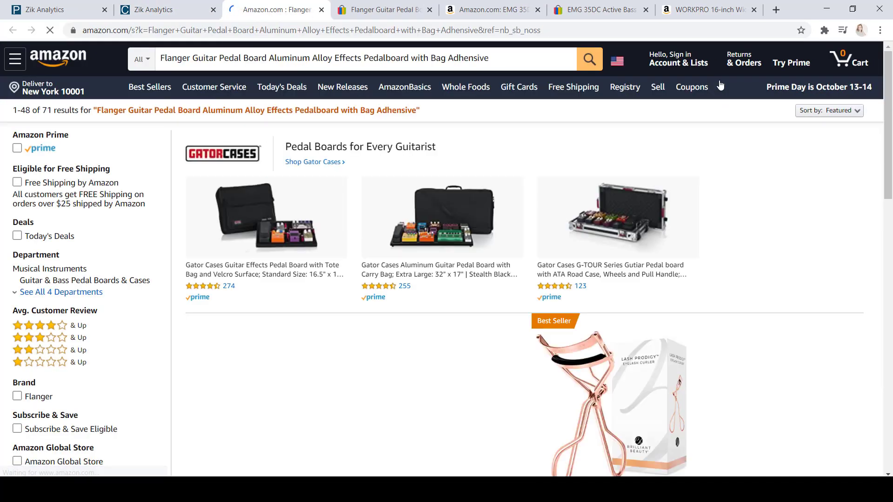
{"action": "scroll", "coordinate": [712, 162], "scroll_direction": "down", "scroll_amount": 2}
{"action": "scroll", "coordinate": [712, 162], "scroll_direction": "down", "scroll_amount": 1}
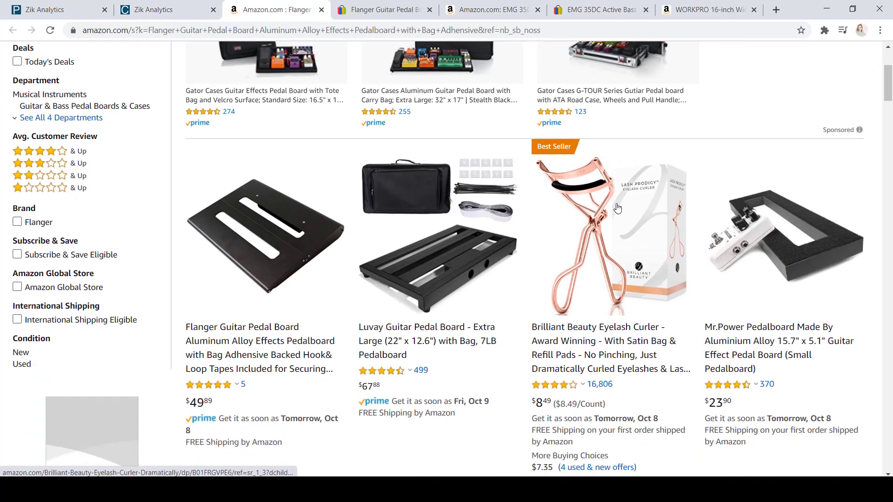
{"action": "left_click", "coordinate": [249, 263]}
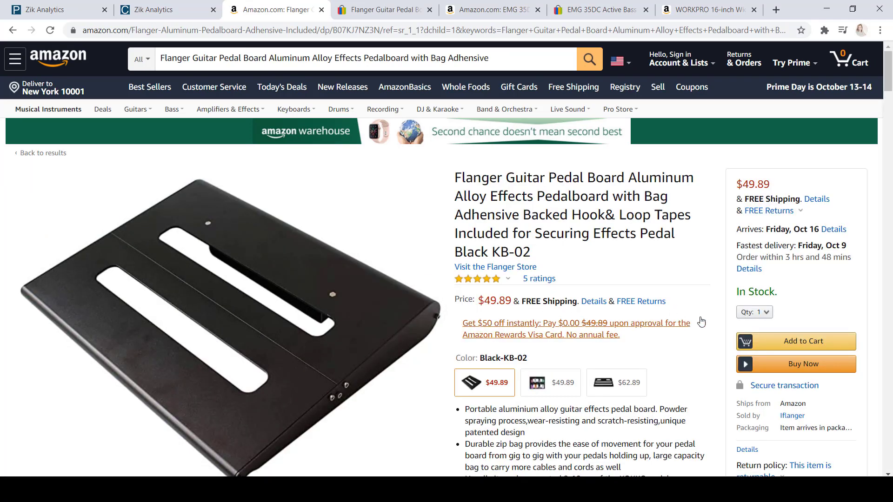
{"action": "scroll", "coordinate": [670, 307], "scroll_direction": "down", "scroll_amount": 1}
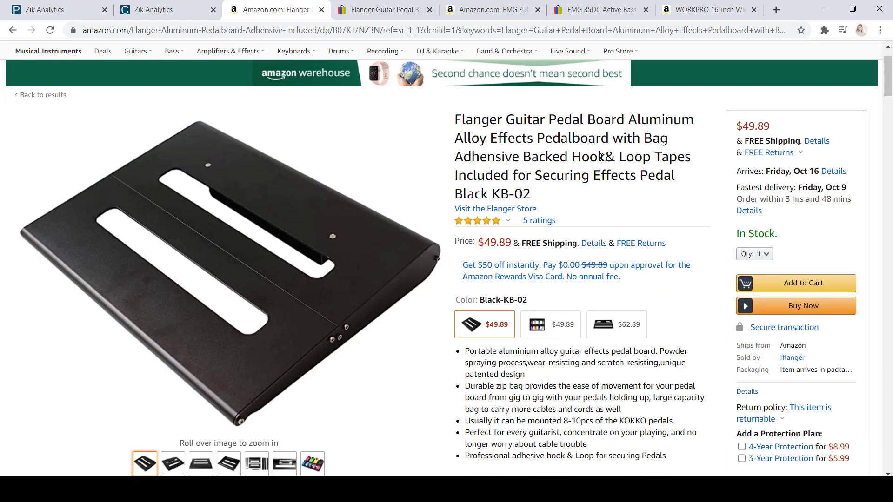
Copy the ASIN B07KJ7NZ3N from the pedal board's Amazon web address
{"action": "left_click", "coordinate": [359, 30]}
{"action": "left_click", "coordinate": [359, 30]}
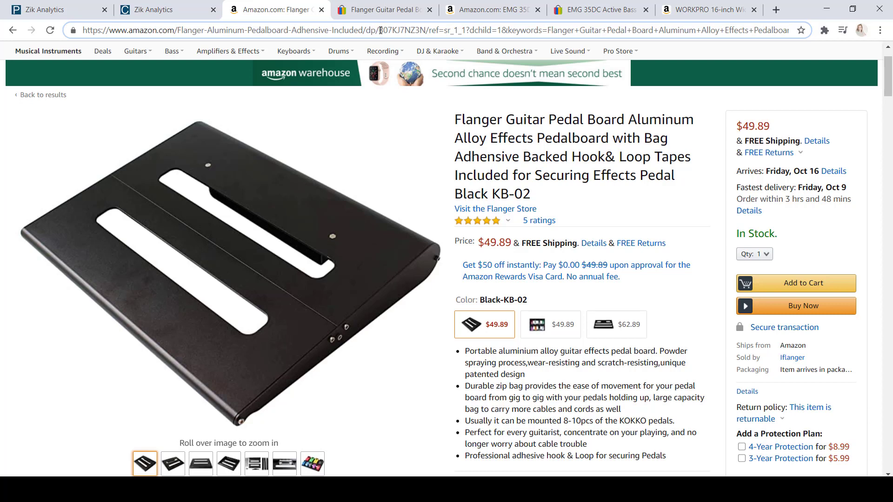
{"action": "left_click_drag", "start_coordinate": [379, 30], "coordinate": [425, 31]}
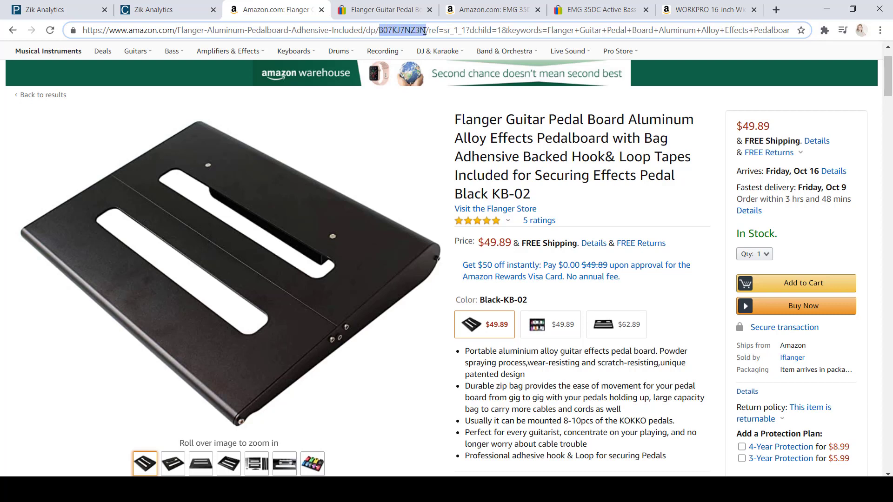
{"action": "right_click", "coordinate": [424, 32]}
{"action": "left_click", "coordinate": [456, 94]}
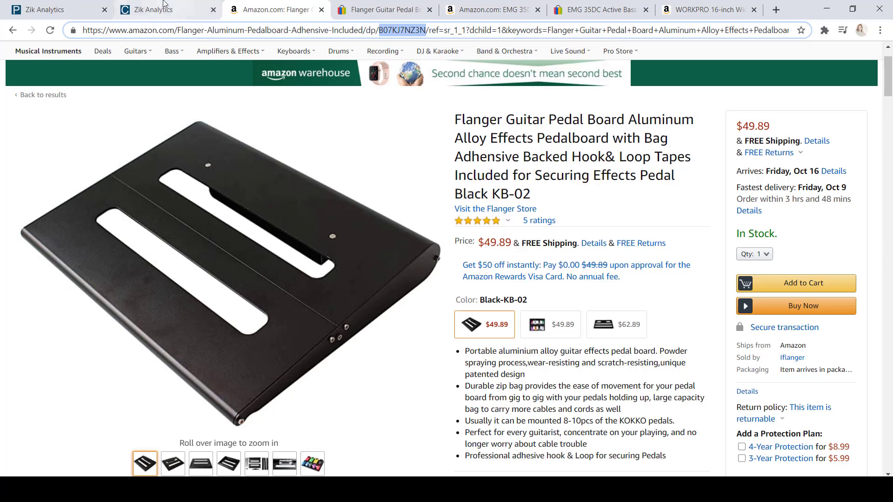
Return to Zik Analytics, load supplier item ID B07KJ7NZ3N for the pedal board and save the matched item in the Test 1 folder
{"action": "left_click", "coordinate": [164, 5]}
{"action": "right_click", "coordinate": [651, 289]}
{"action": "left_click", "coordinate": [698, 387]}
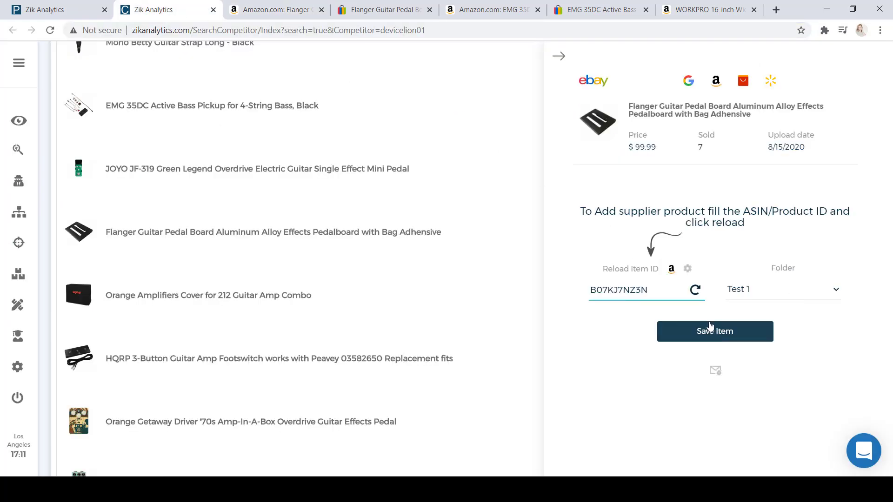
{"action": "left_click", "coordinate": [694, 290]}
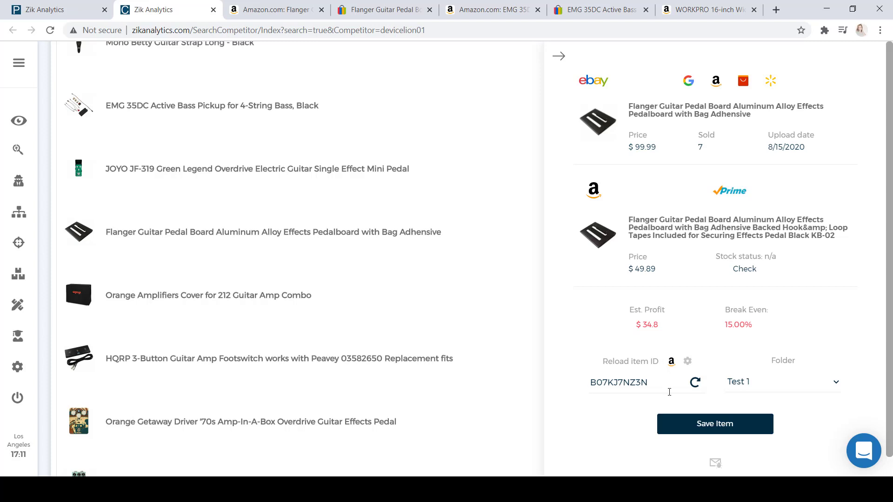
{"action": "left_click", "coordinate": [723, 428]}
Switch to the WORKPRO product page on Amazon and open the Tool Organizers category within Tools & Home Improvement
{"action": "key", "text": "ctrl+Tab"}
{"action": "left_click", "coordinate": [734, 4]}
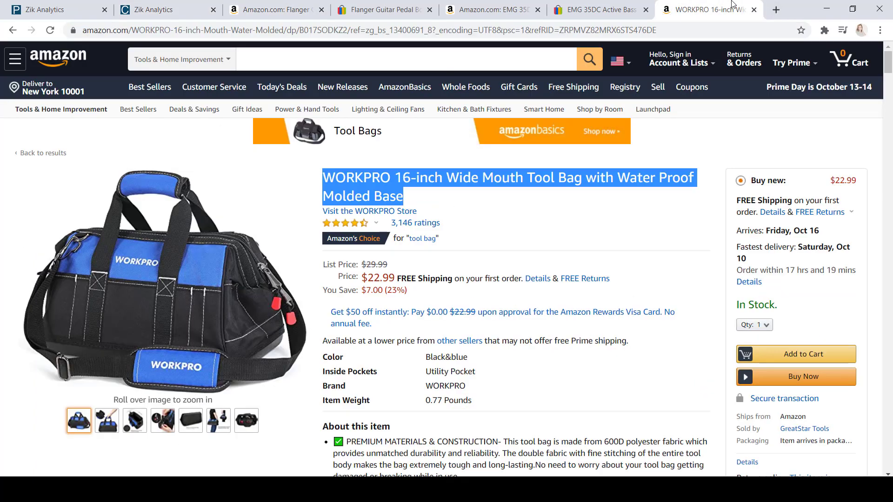
{"action": "left_click", "coordinate": [43, 118]}
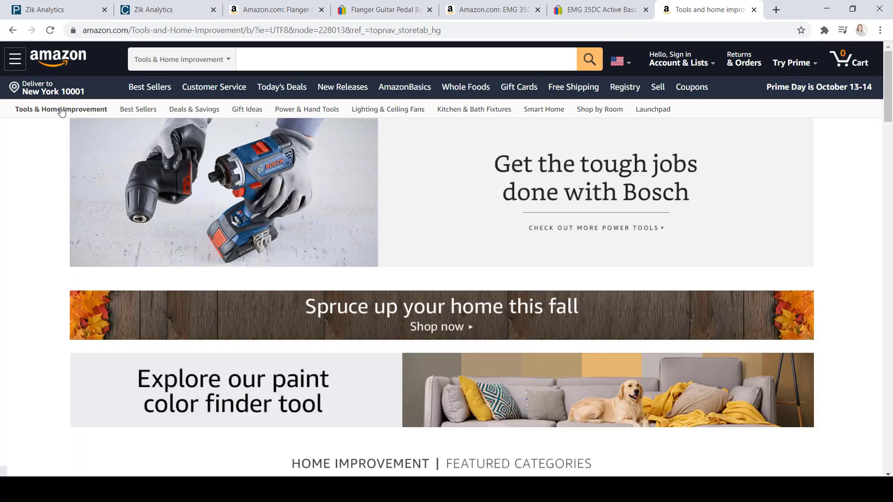
{"action": "scroll", "coordinate": [818, 240], "scroll_direction": "down", "scroll_amount": 10}
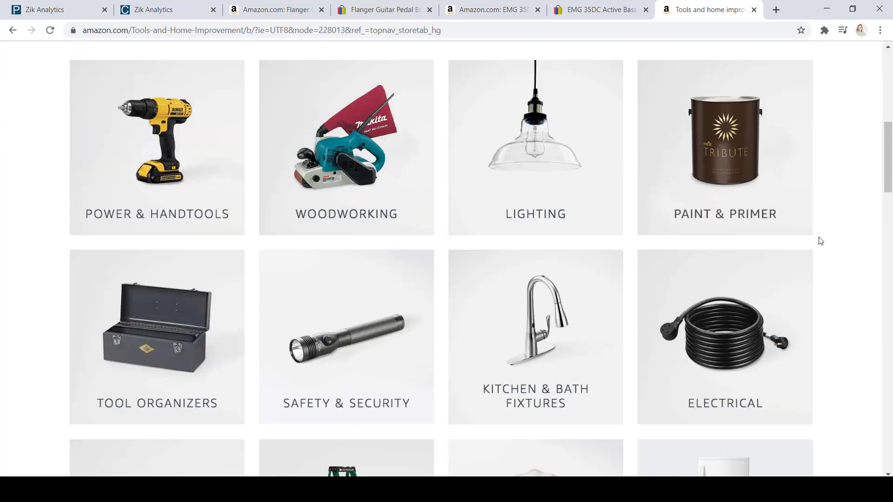
{"action": "scroll", "coordinate": [817, 239], "scroll_direction": "down", "scroll_amount": 1}
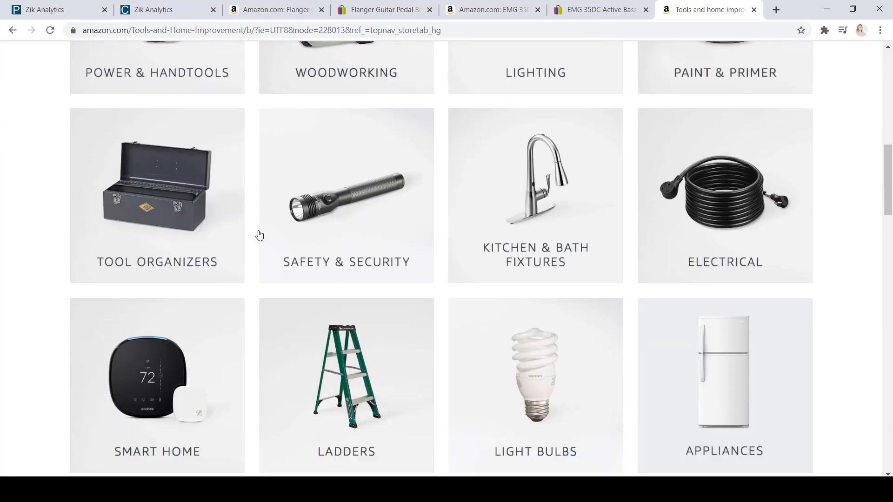
{"action": "left_click", "coordinate": [208, 204]}
Open the full Best Sellers list for Tool Organizers and select the WORKPRO 16-inch Wide Mouth Tool Bag
{"action": "scroll", "coordinate": [493, 193], "scroll_direction": "down", "scroll_amount": 6}
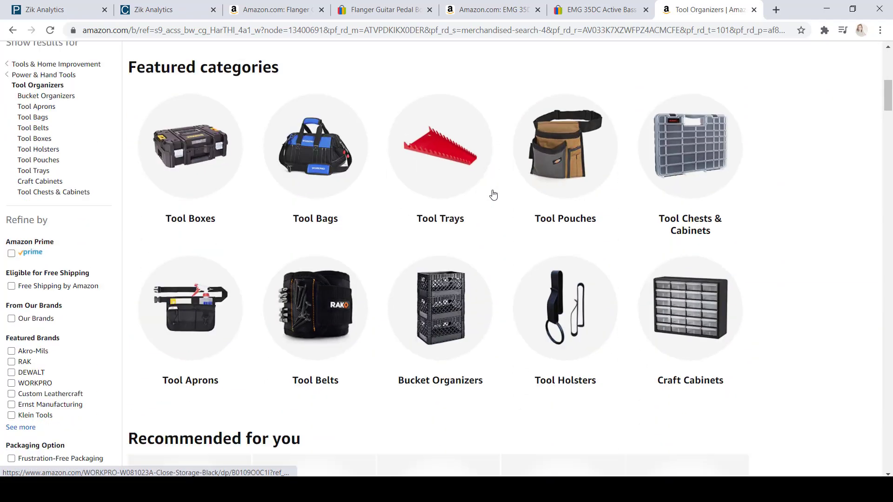
{"action": "scroll", "coordinate": [494, 193], "scroll_direction": "down", "scroll_amount": 12}
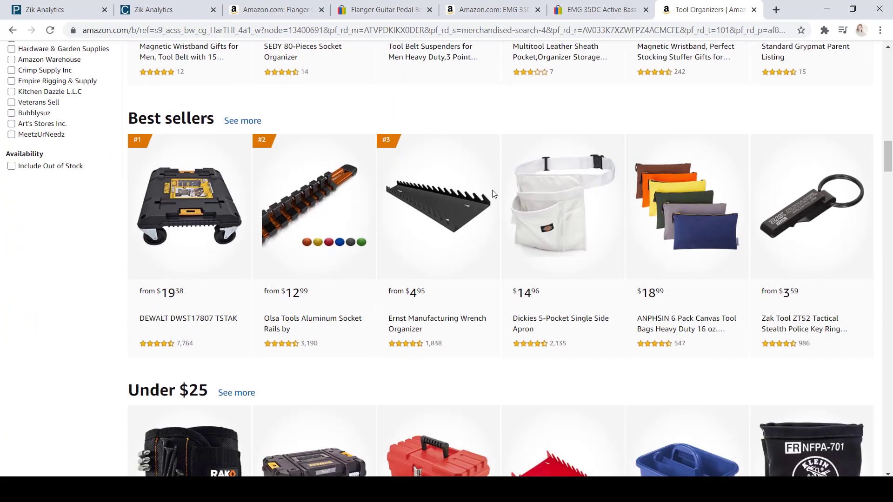
{"action": "left_click", "coordinate": [242, 120]}
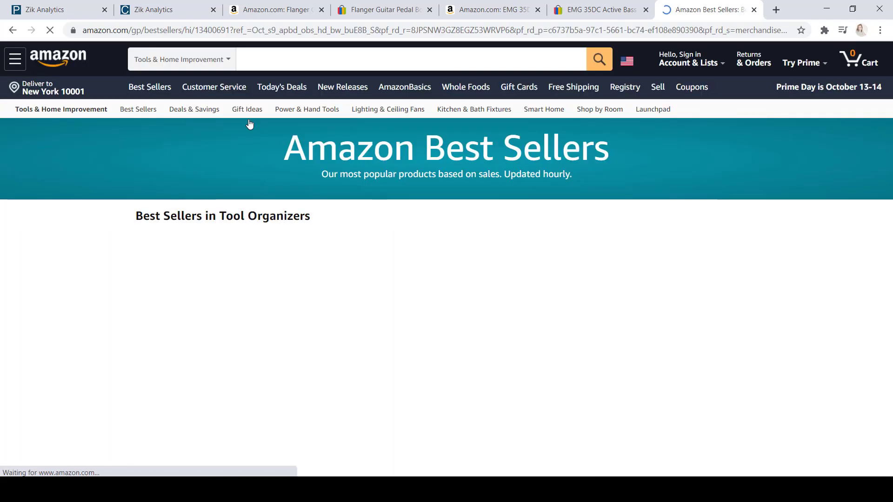
{"action": "scroll", "coordinate": [846, 218], "scroll_direction": "down", "scroll_amount": 6}
{"action": "scroll", "coordinate": [847, 218], "scroll_direction": "down", "scroll_amount": 7}
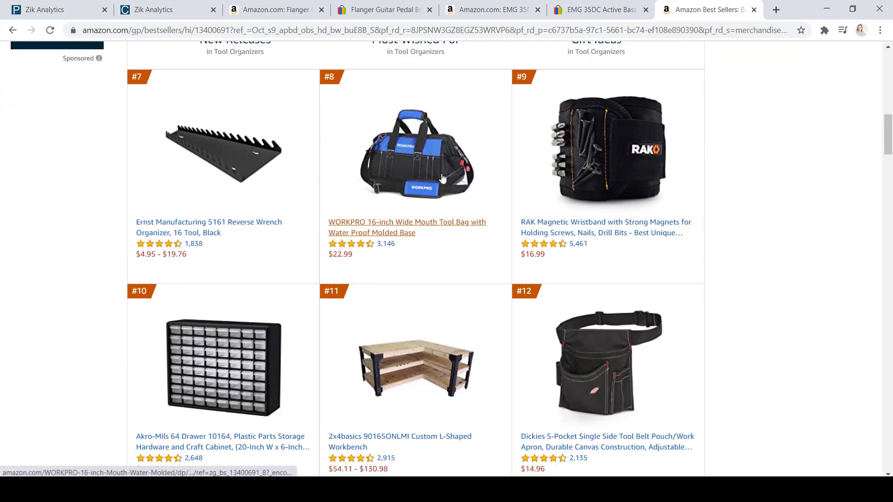
{"action": "left_click", "coordinate": [412, 224]}
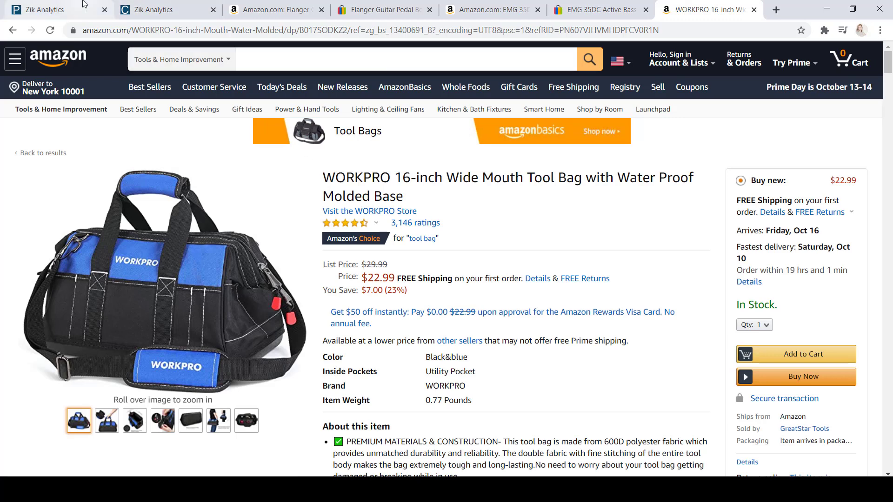
Return to the Zik Analytics product research results and review the eBay sellers listing the WORKPRO tool bag
{"action": "key", "text": "ctrl+1"}
{"action": "scroll", "coordinate": [456, 284], "scroll_direction": "up", "scroll_amount": 15}
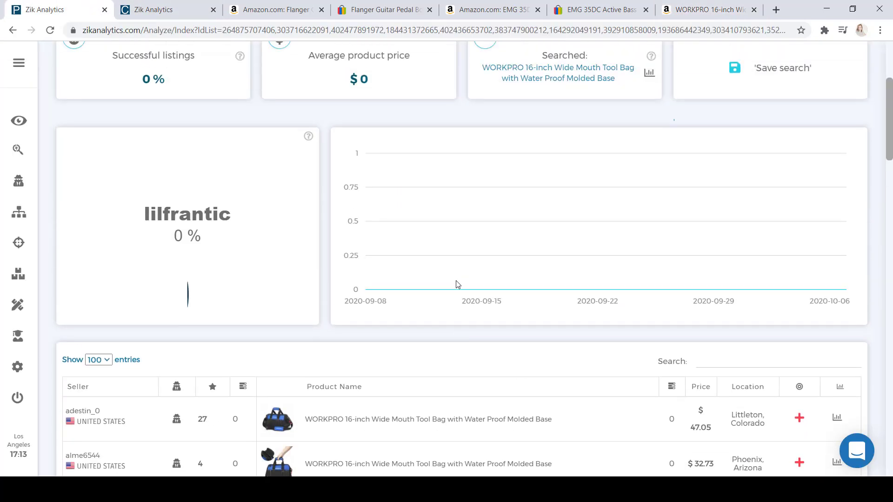
{"action": "scroll", "coordinate": [455, 283], "scroll_direction": "down", "scroll_amount": 10}
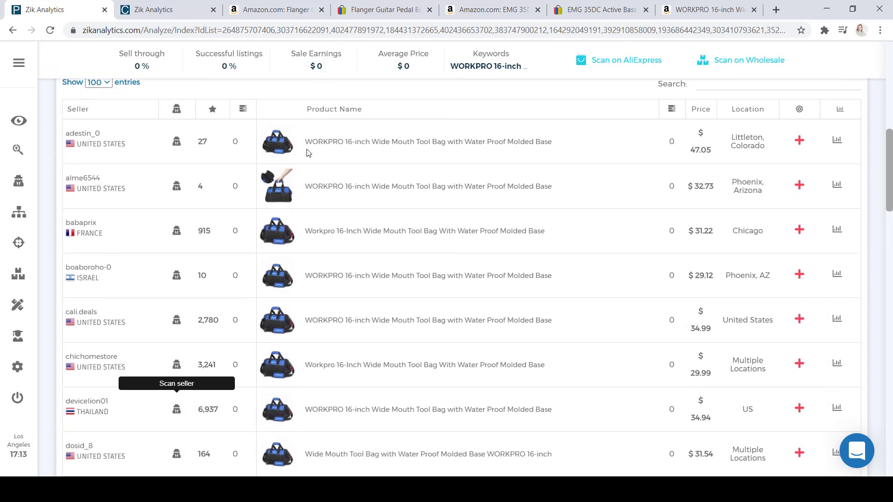
{"action": "mouse_move", "coordinate": [288, 245]}
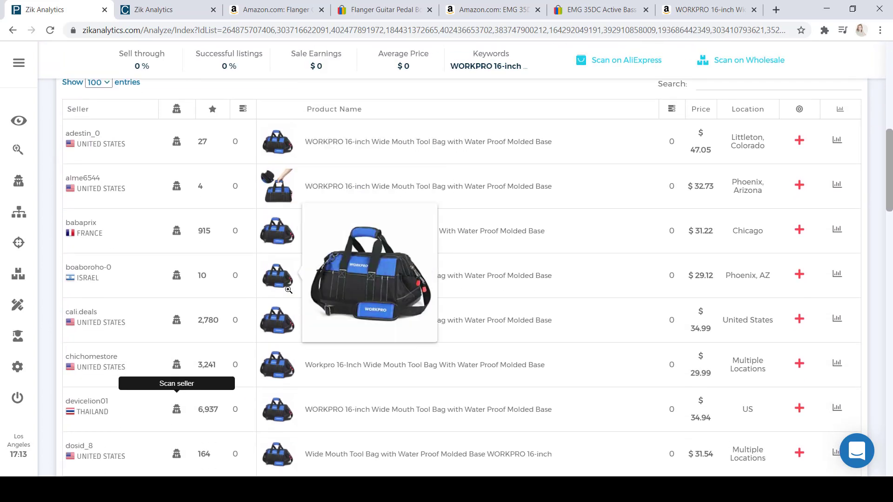
{"action": "scroll", "coordinate": [278, 375], "scroll_direction": "down", "scroll_amount": 1}
{"action": "scroll", "coordinate": [278, 376], "scroll_direction": "down", "scroll_amount": 3}
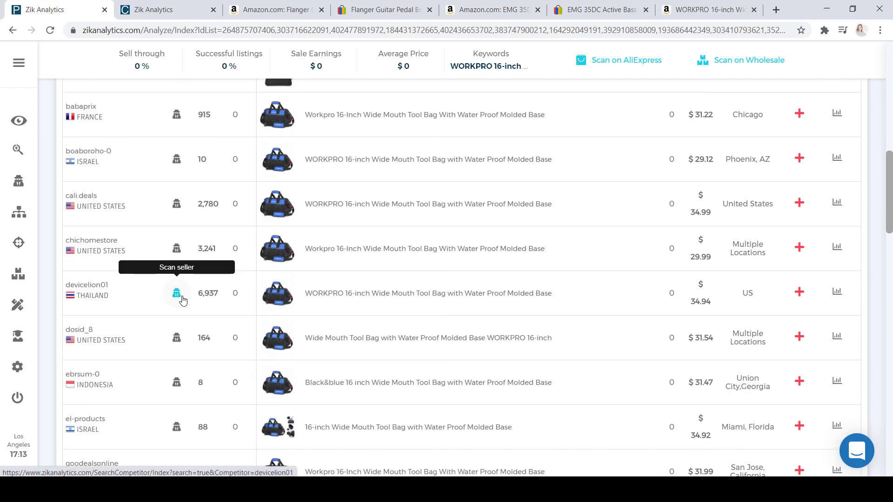
Open the competitor scan of seller devicelion01 and examine its sales statistics and product list
{"action": "left_click", "coordinate": [182, 296]}
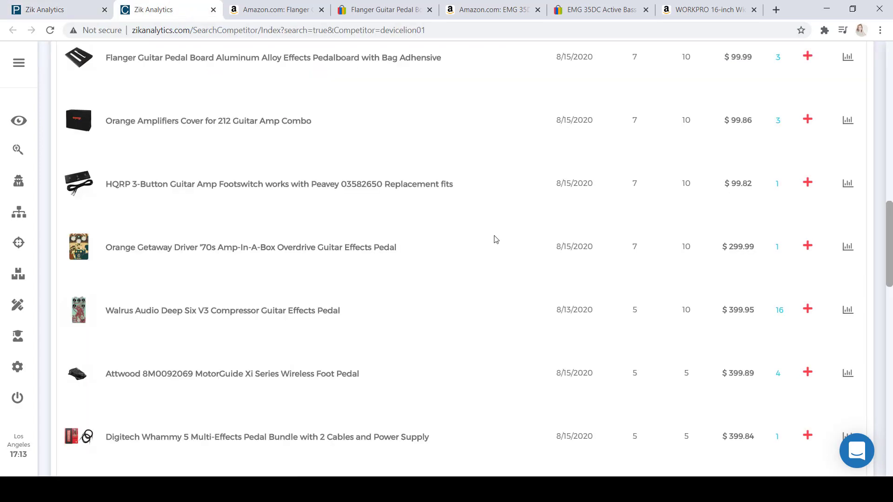
{"action": "scroll", "coordinate": [495, 239], "scroll_direction": "up", "scroll_amount": 15}
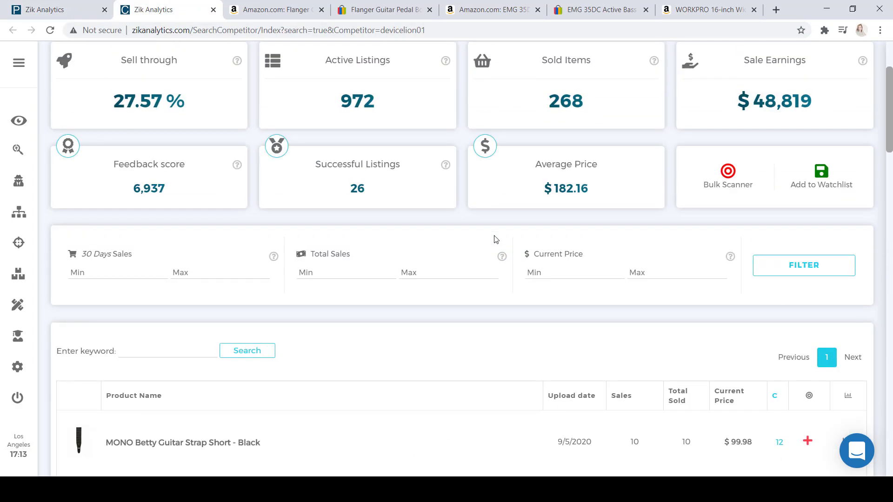
{"action": "scroll", "coordinate": [496, 239], "scroll_direction": "up", "scroll_amount": 1}
{"action": "scroll", "coordinate": [495, 239], "scroll_direction": "down", "scroll_amount": 7}
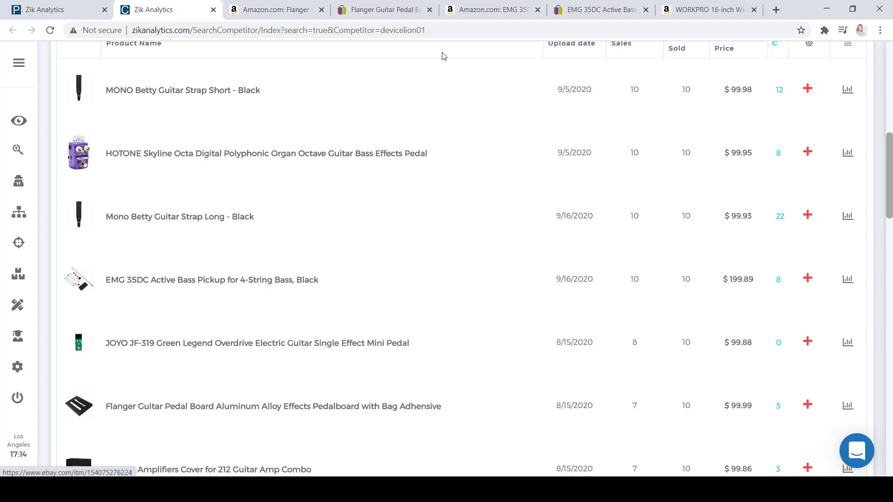
Examine the seller's eBay listings for the Flanger pedal board and the EMG 35DC pickup, including the pickup's item specifics and description
{"action": "left_click", "coordinate": [372, 9]}
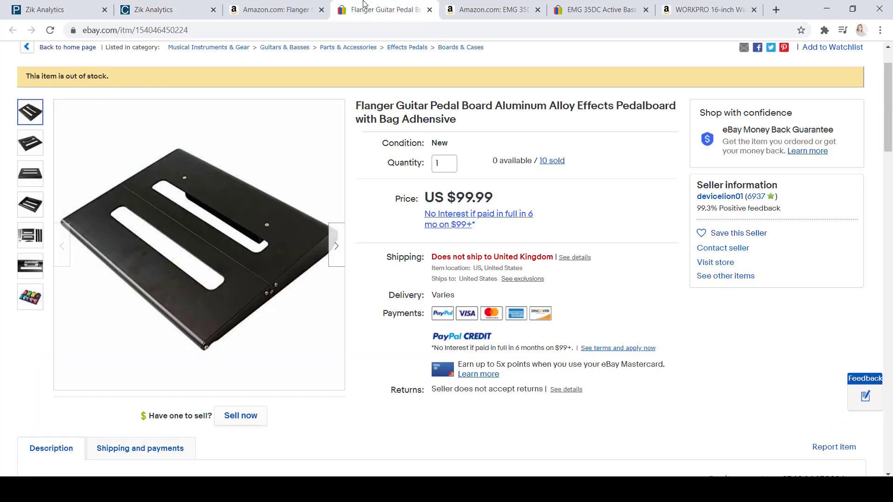
{"action": "left_click", "coordinate": [599, 5]}
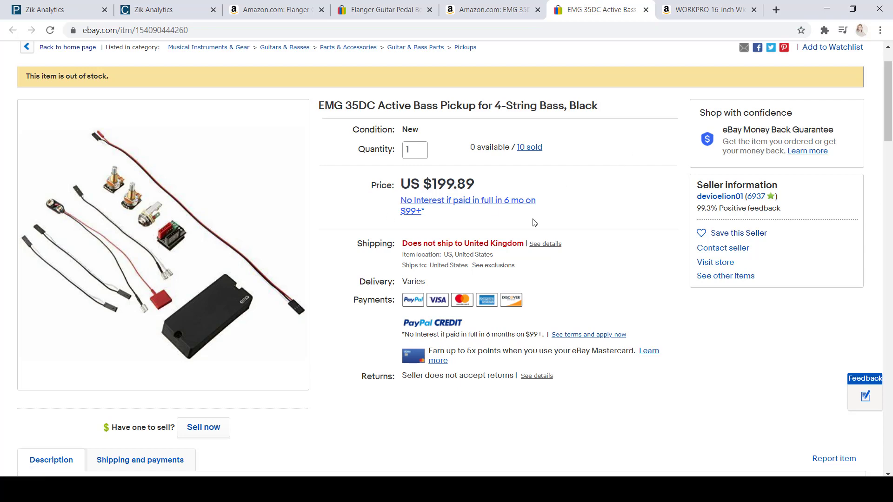
{"action": "scroll", "coordinate": [534, 222], "scroll_direction": "up", "scroll_amount": 1}
{"action": "scroll", "coordinate": [534, 223], "scroll_direction": "down", "scroll_amount": 9}
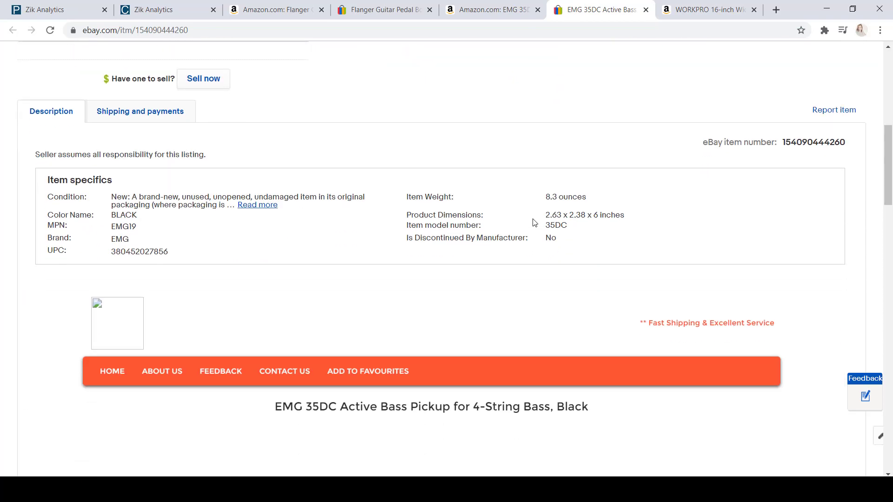
{"action": "scroll", "coordinate": [535, 223], "scroll_direction": "down", "scroll_amount": 5}
{"action": "scroll", "coordinate": [535, 223], "scroll_direction": "down", "scroll_amount": 12}
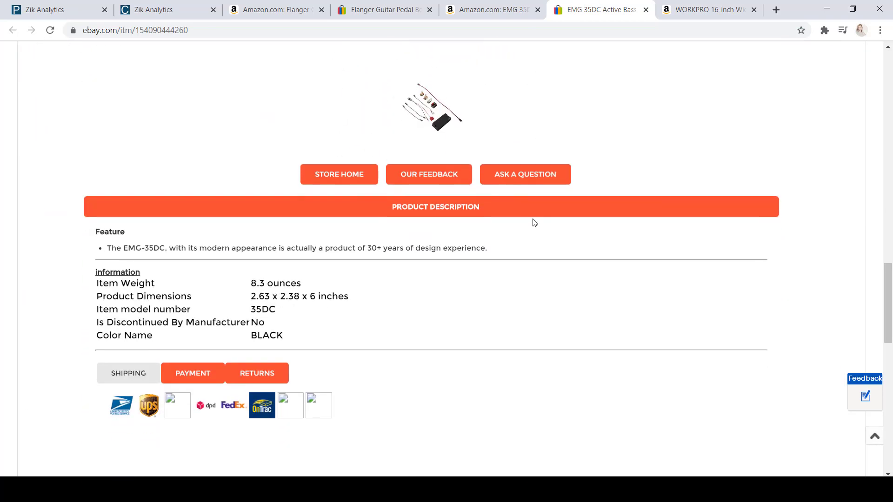
Open the supplier form for the EMG 35DC pickup in Zik Analytics, check the ASIN in its Amazon web address and return to the item ID field
{"action": "left_click", "coordinate": [153, 5]}
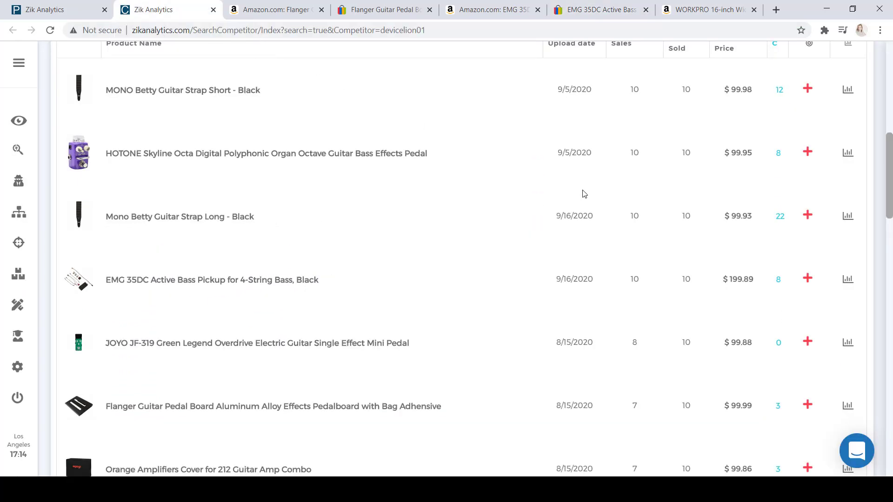
{"action": "left_click", "coordinate": [810, 284]}
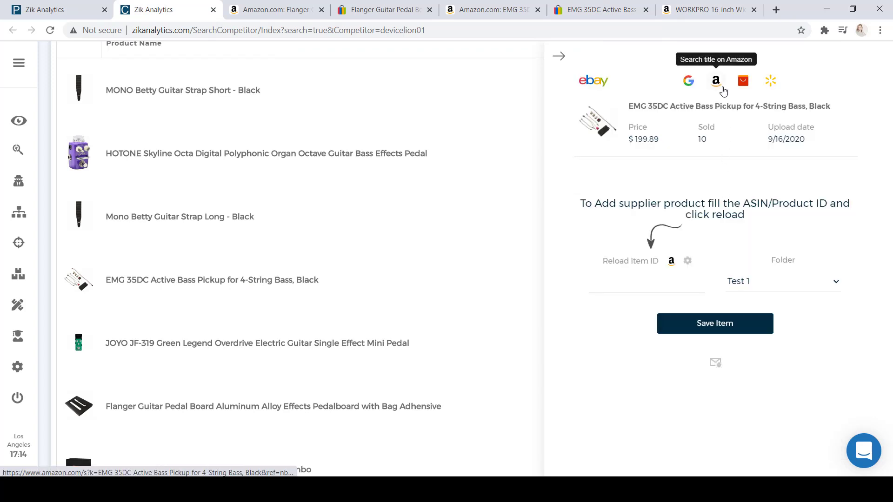
{"action": "left_click", "coordinate": [465, 4]}
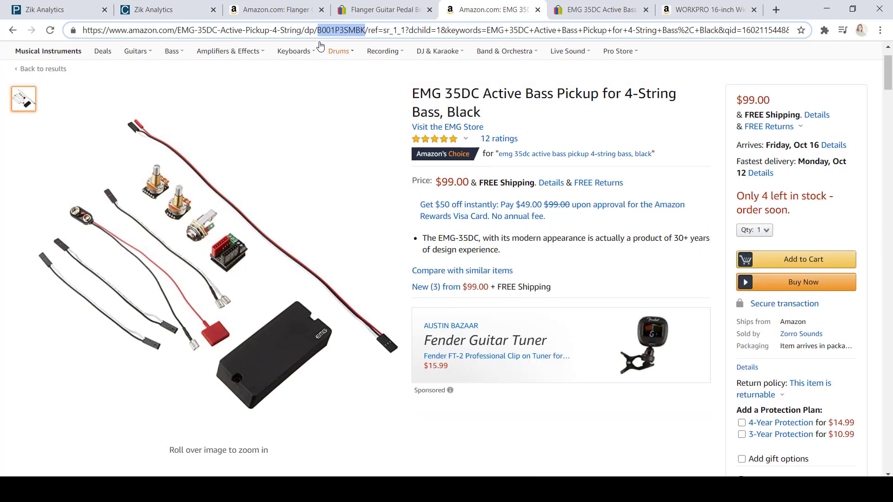
{"action": "mouse_move", "coordinate": [366, 49]}
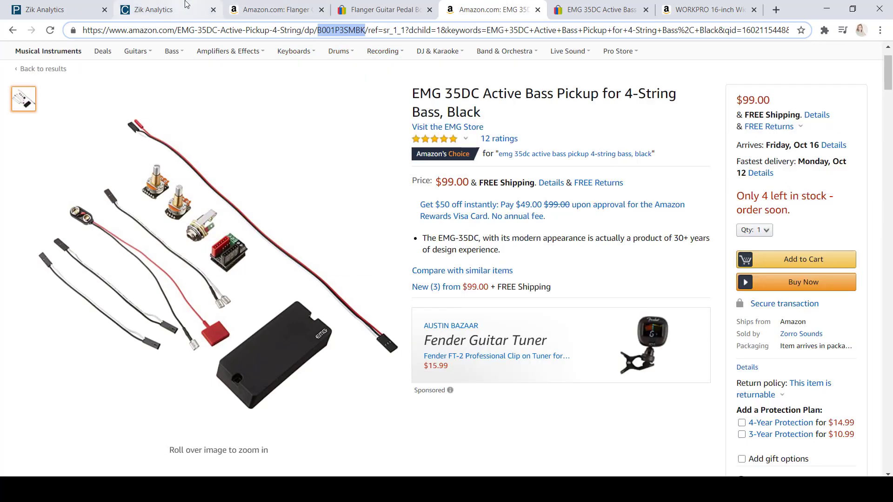
{"action": "left_click", "coordinate": [186, 4]}
{"action": "left_click", "coordinate": [669, 281]}
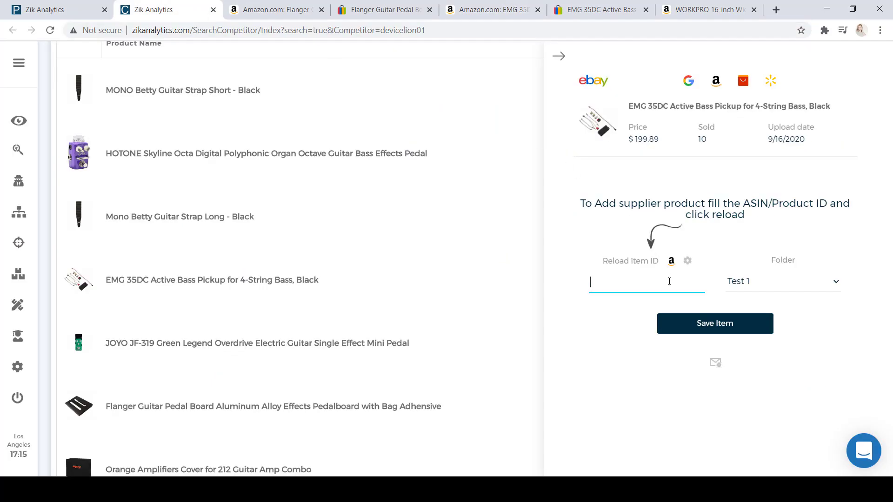